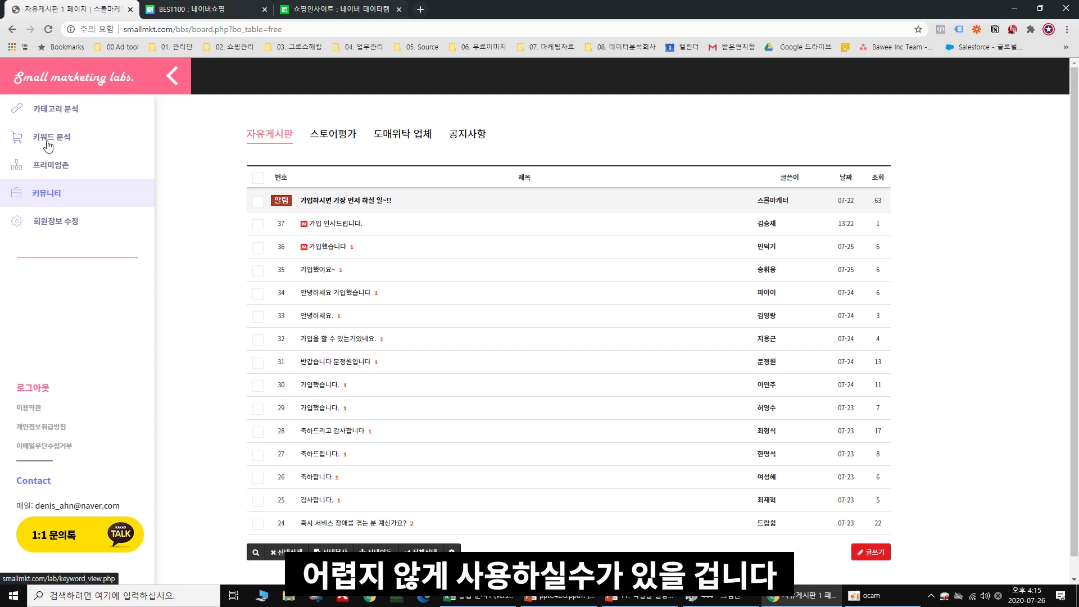
Step: Open the 프리미엄존 page and view the gold keyword alarm service's category settings and keyword tables
left_click(64, 167)
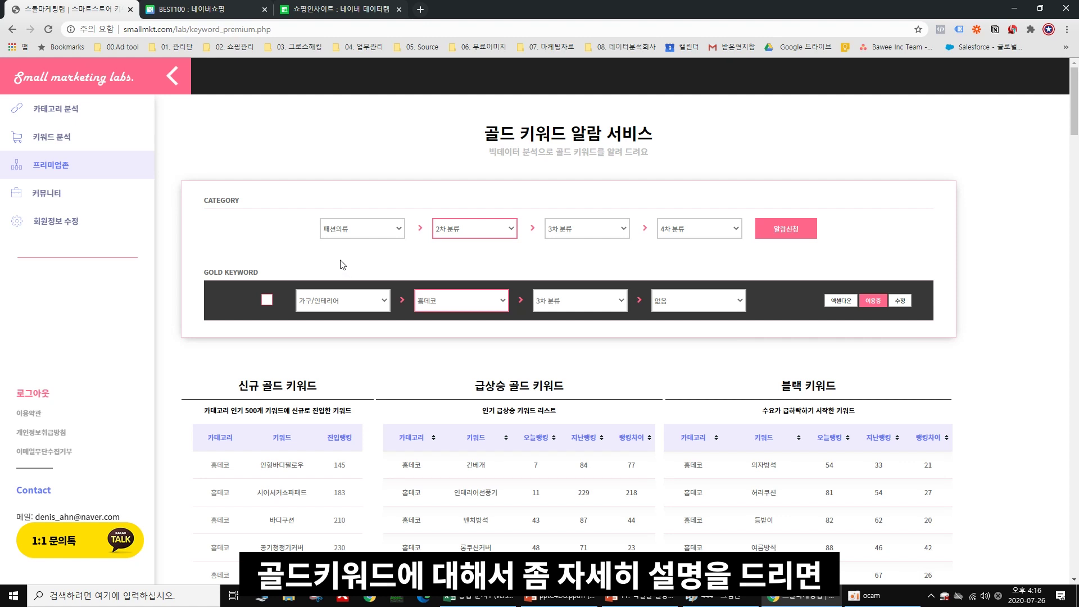
scroll(345, 263, "down", 1)
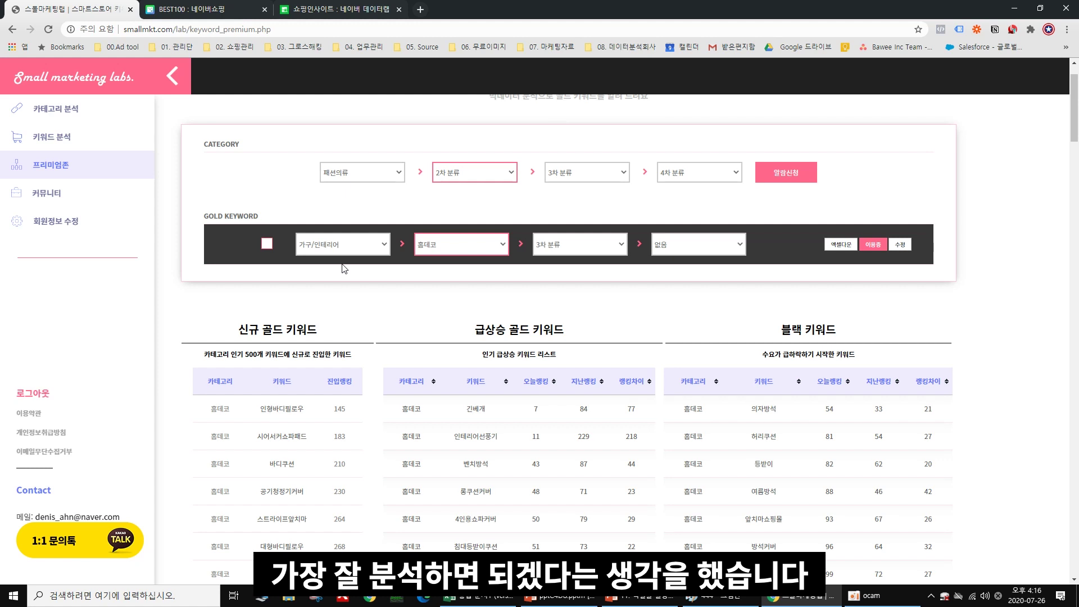
Step: Switch to the Naver Shopping BEST100 page and examine the date and the 홈데코 daily top 20 popular search terms
left_click(268, 8)
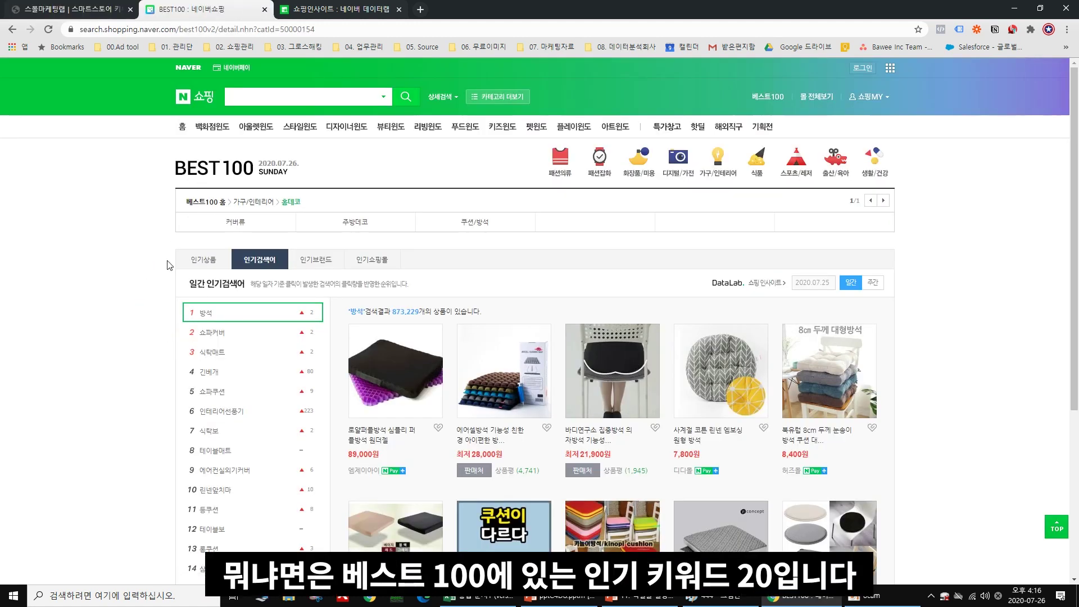
scroll(173, 246, "down", 1)
scroll(251, 283, "down", 3)
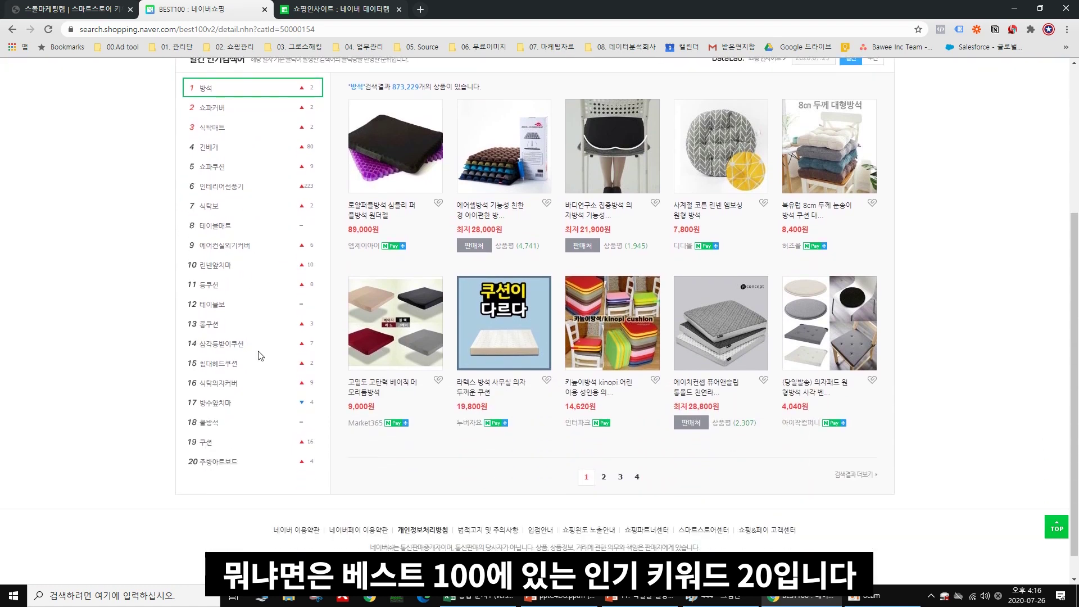
scroll(262, 466, "up", 2)
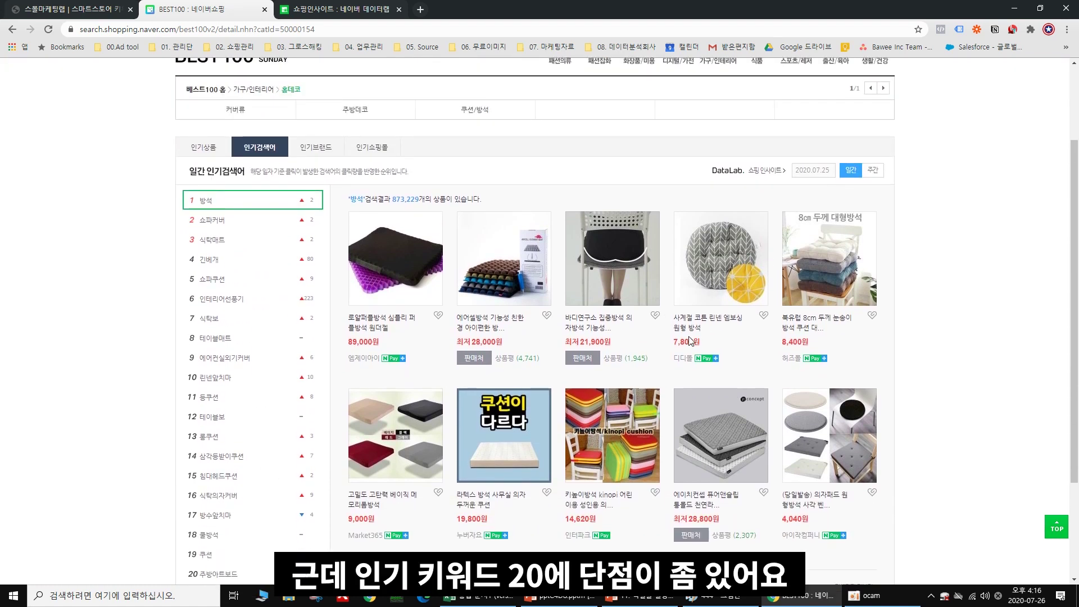
scroll(318, 216, "up", 2)
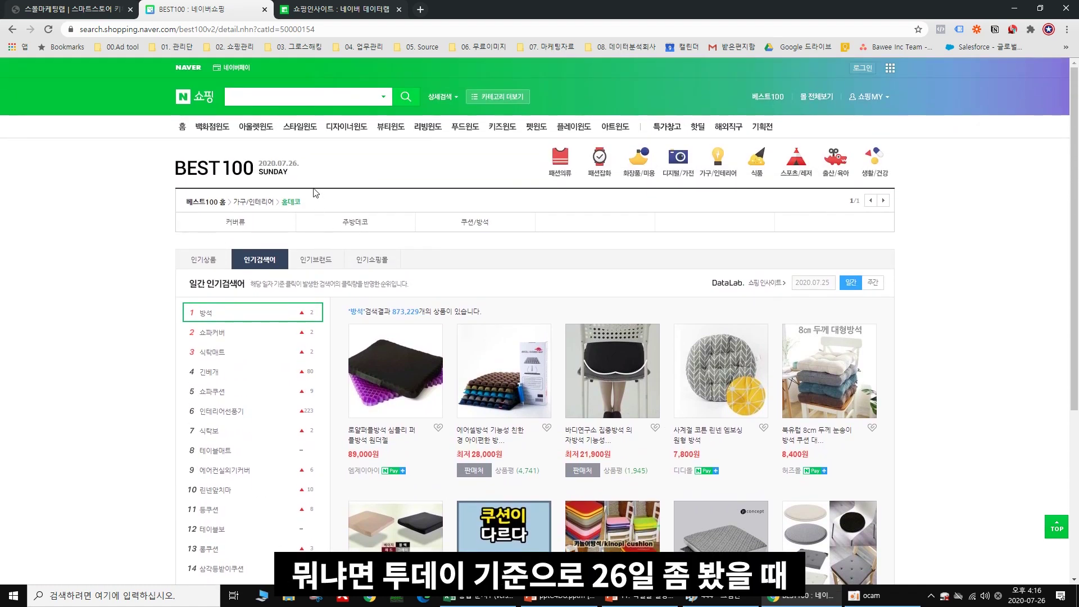
left_click_drag(278, 164, 298, 164)
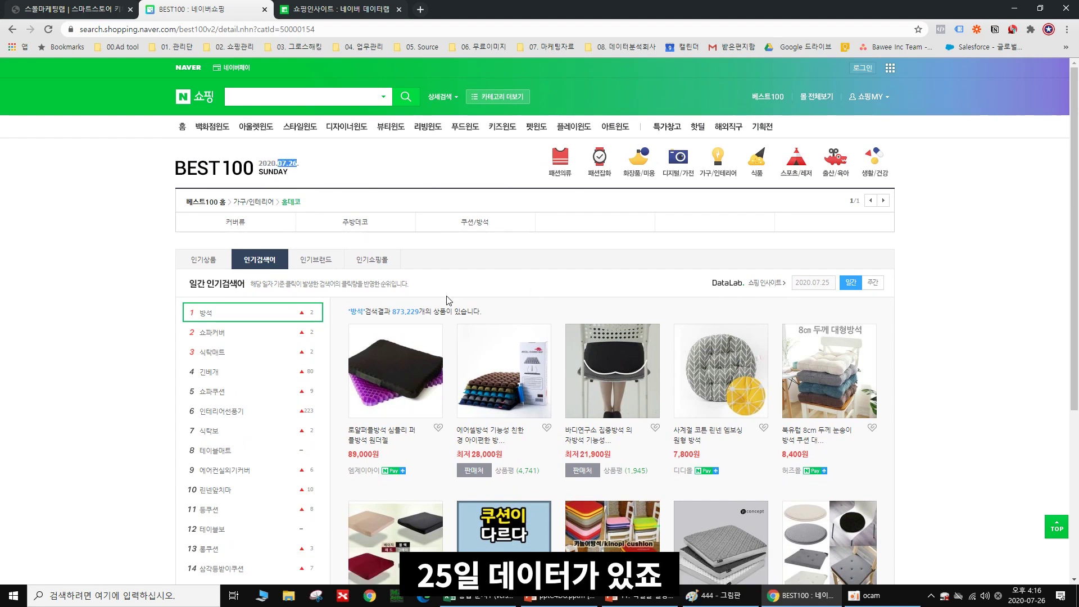
scroll(309, 287, "down", 1)
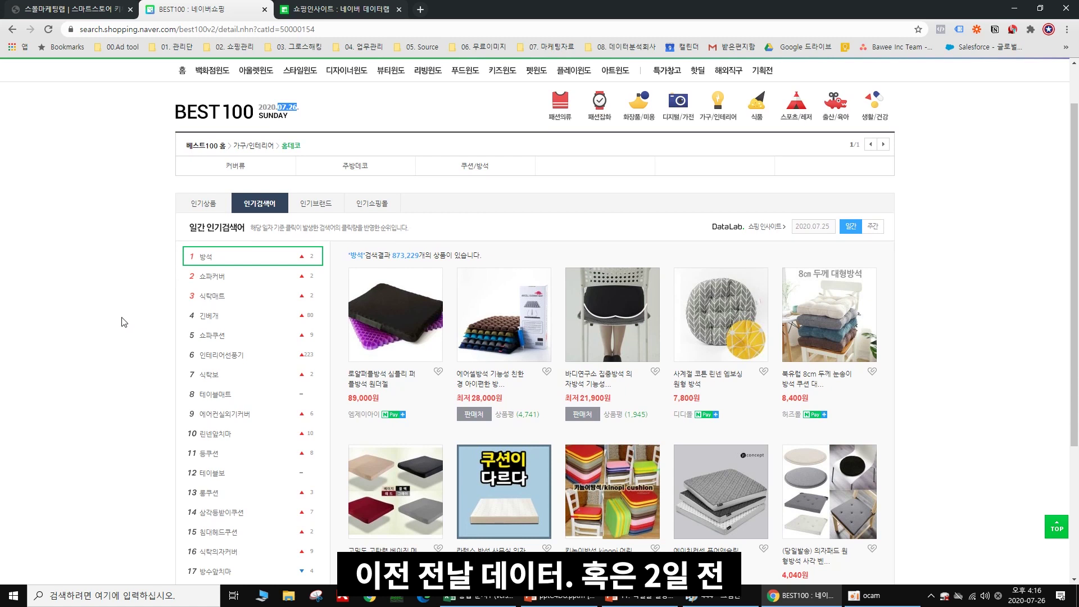
scroll(124, 322, "down", 2)
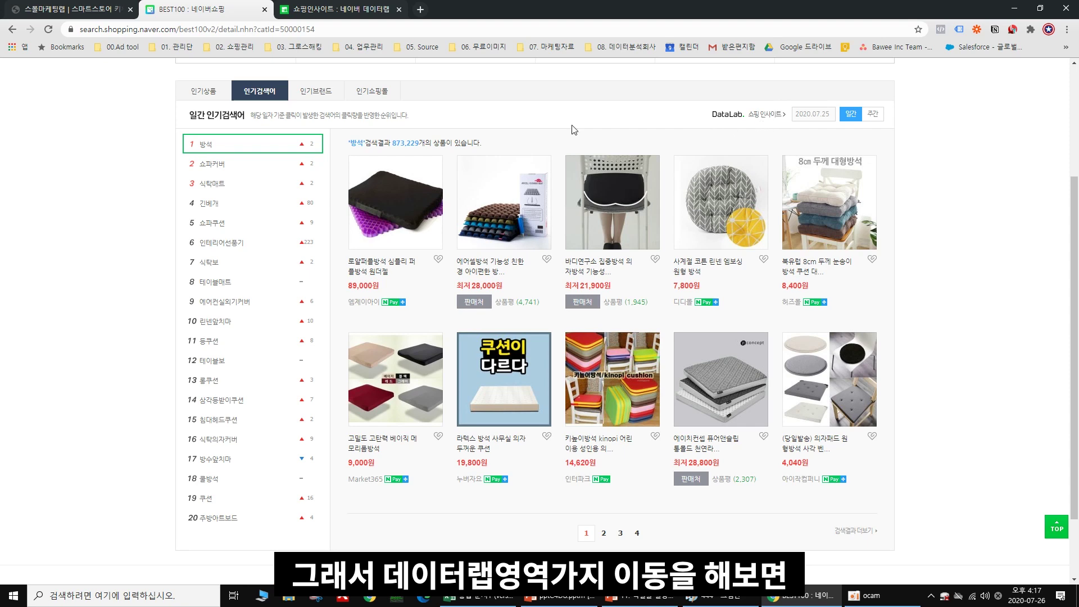
Step: Switch to the Naver DataLab shopping insight page and examine the TOP 500 popular search terms for 홈데코
left_click(356, 14)
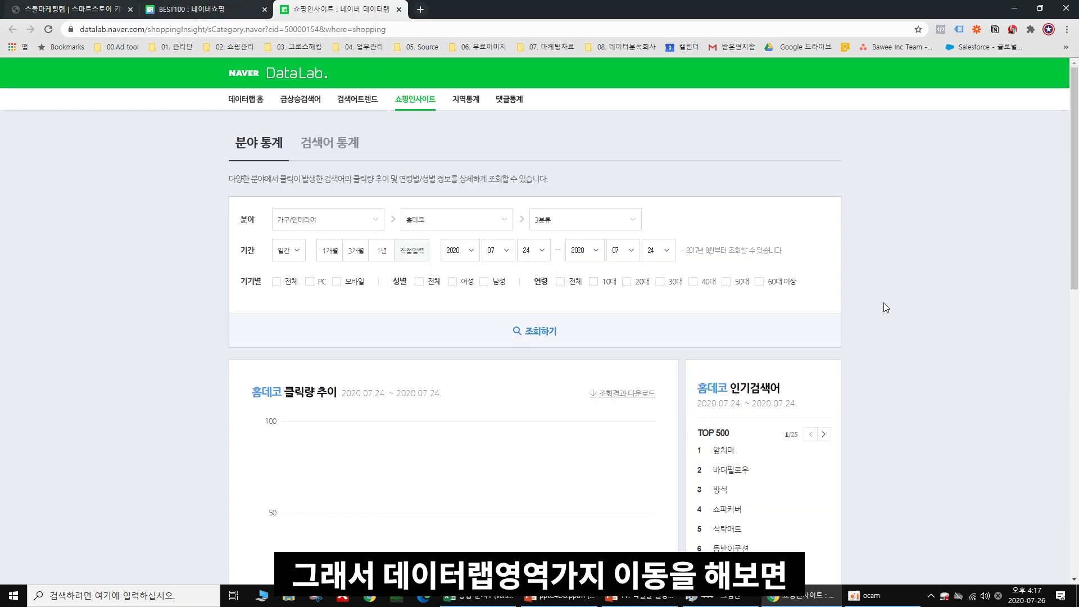
scroll(885, 301, "down", 3)
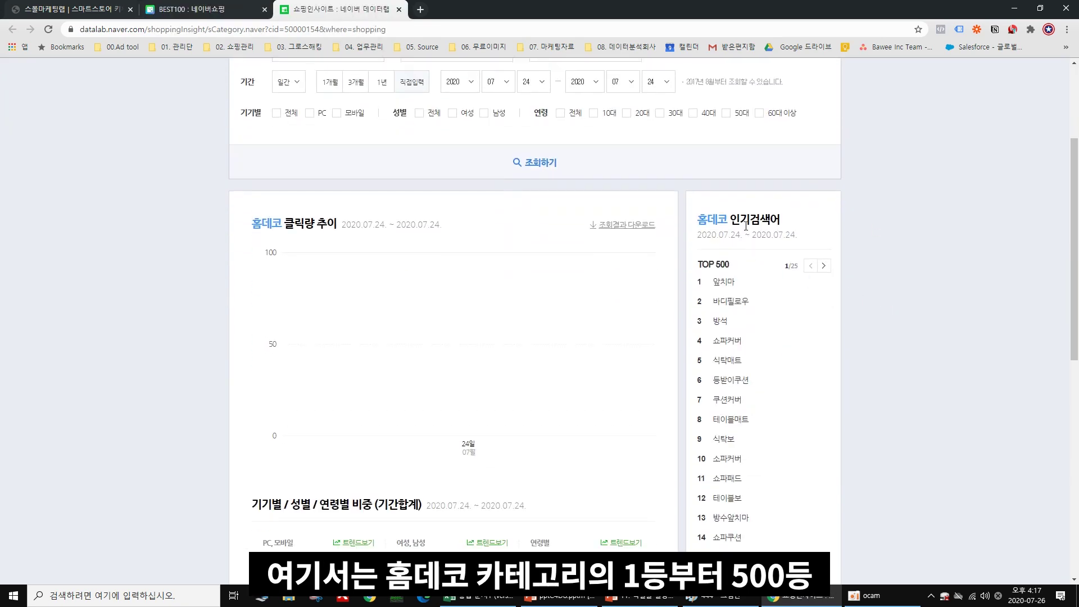
scroll(765, 225, "down", 1)
left_click_drag(715, 208, 730, 207)
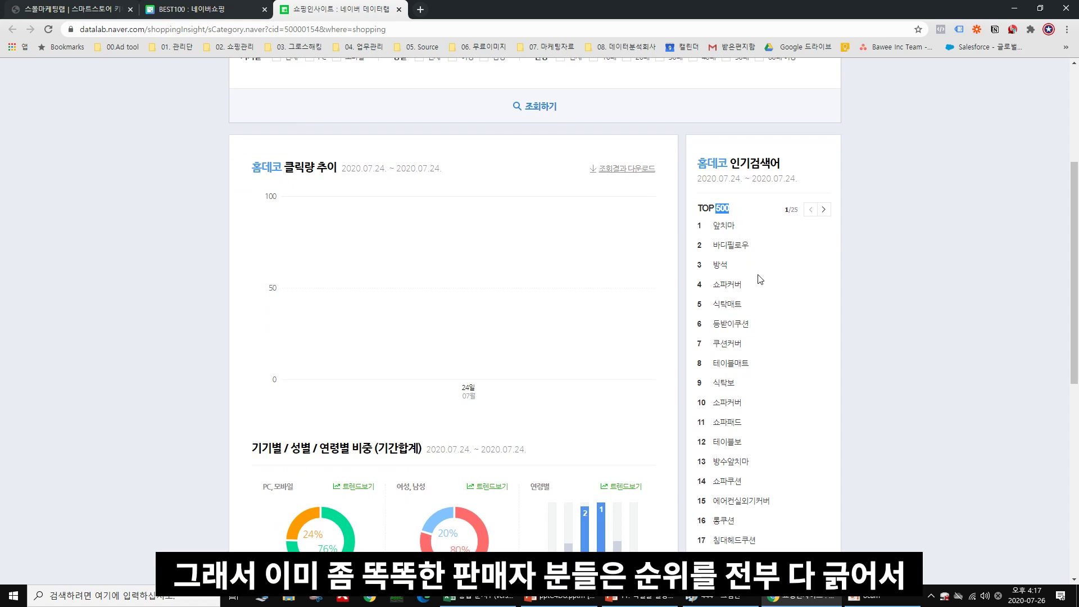
scroll(760, 279, "down", 1)
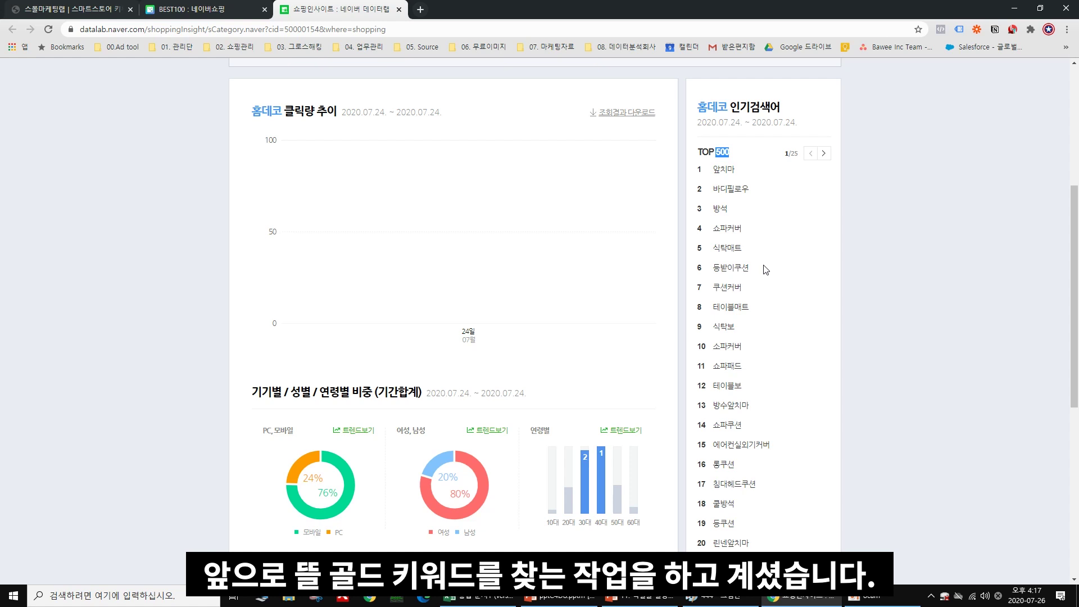
scroll(765, 270, "down", 2)
scroll(719, 416, "up", 2)
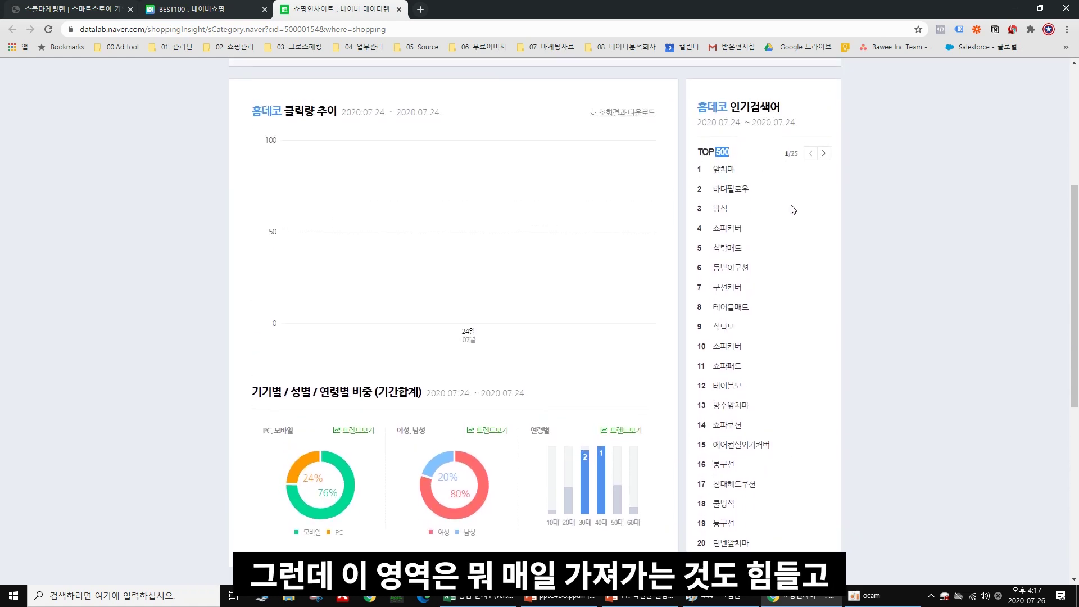
Step: Page forward to page 4 of the 홈데코 TOP 500 list and look over the rest of the statistics page
left_click(823, 154)
left_click(823, 154)
left_click(823, 153)
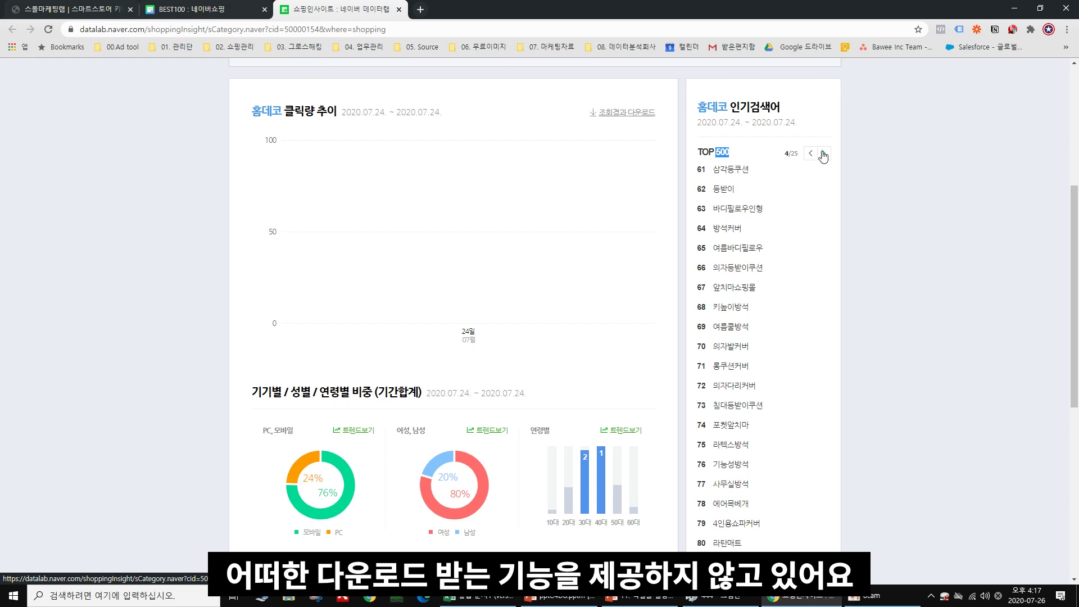
scroll(822, 157, "down", 7)
scroll(820, 159, "down", 1)
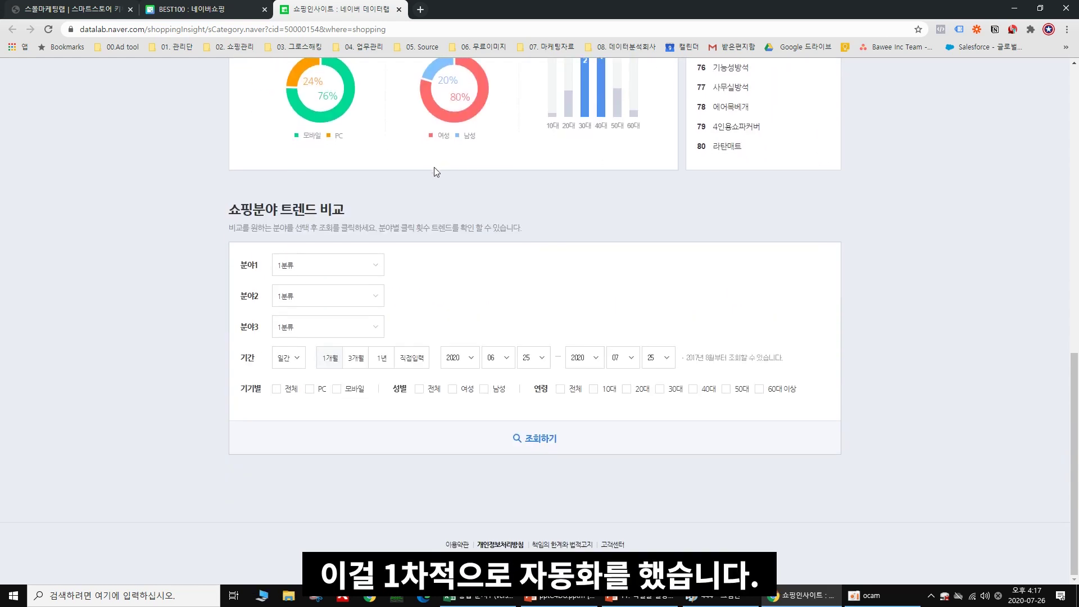
scroll(435, 168, "up", 4)
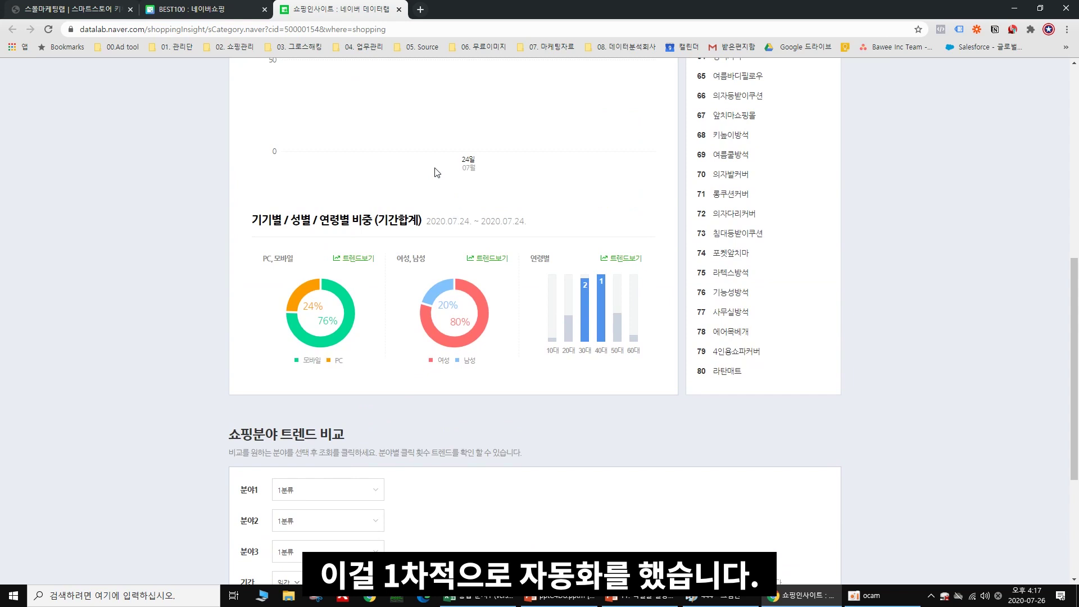
Step: Return to the Small Marketing Labs gold keyword page and examine the 신규 고드 키워드 list with its 진입랭킹 values
left_click(74, 13)
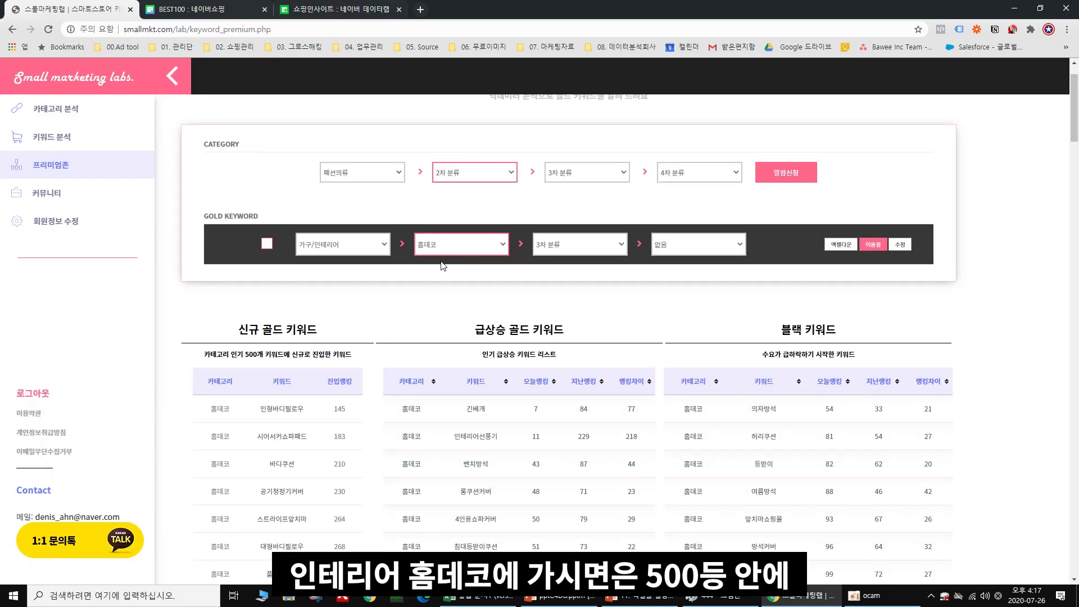
scroll(256, 290, "down", 1)
scroll(251, 281, "down", 1)
left_click_drag(230, 188, 289, 187)
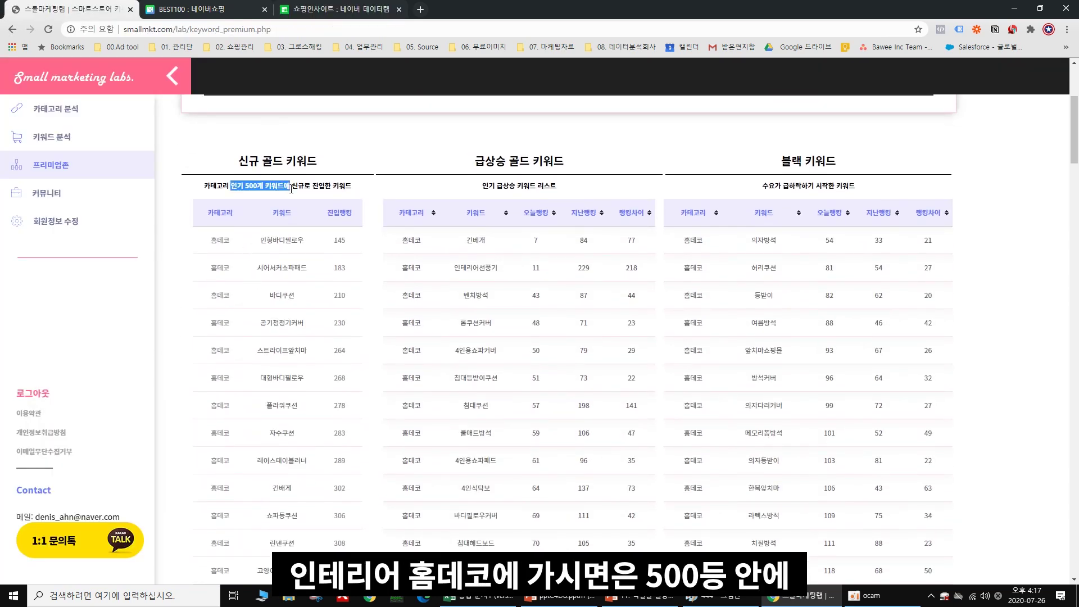
scroll(320, 247, "down", 1)
scroll(315, 209, "down", 1)
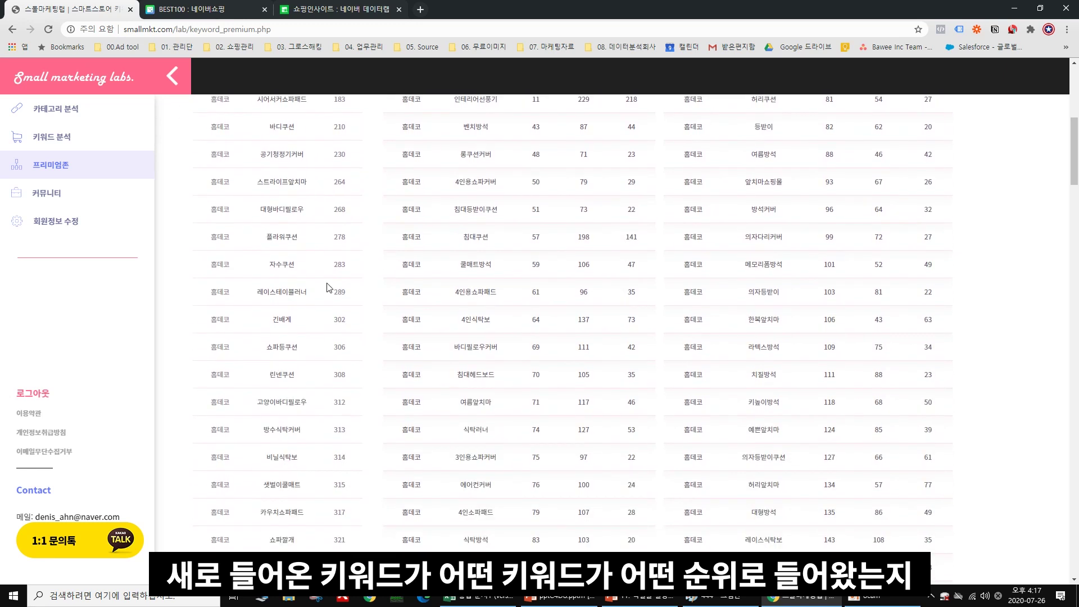
double_click(339, 320)
scroll(334, 348, "down", 2)
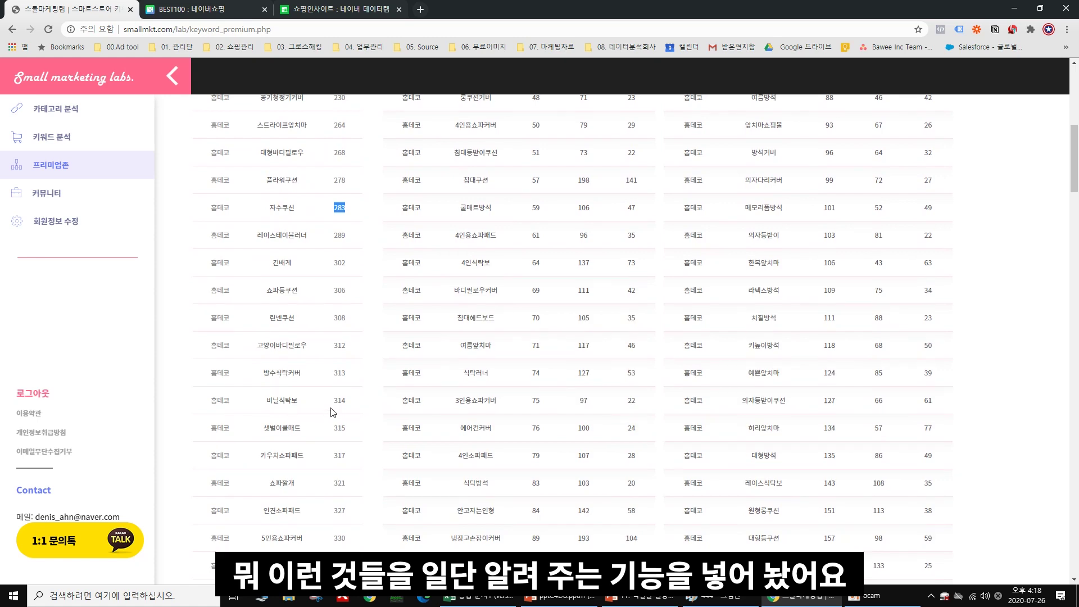
scroll(332, 411, "down", 5)
scroll(332, 412, "up", 9)
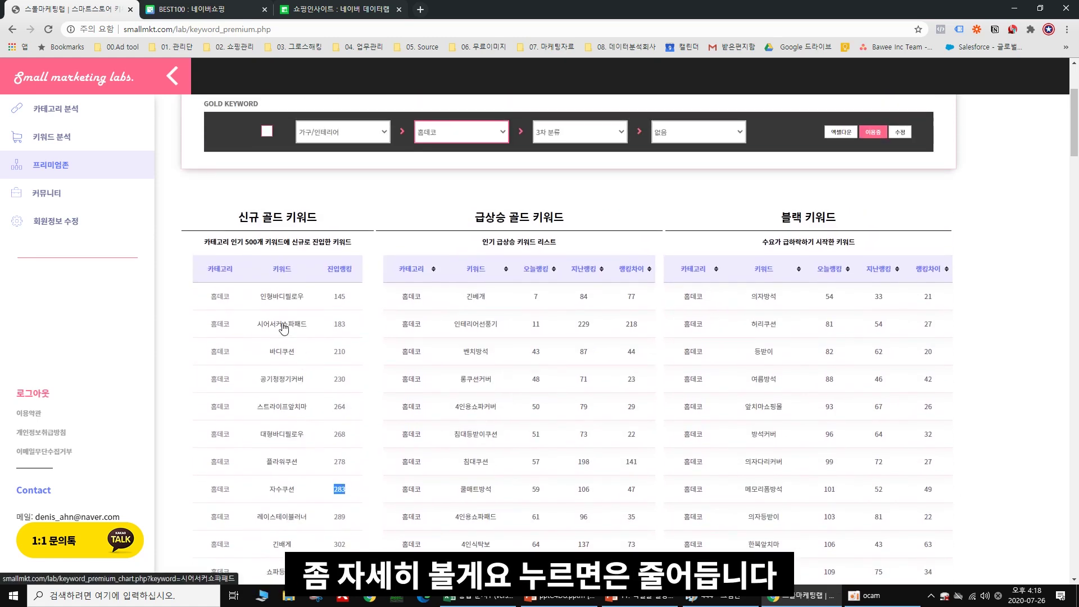
Step: Enlarge the gold keyword page to 150% and collapse the side menu so the new keyword table is uncovered
key("ctrl+plus")
key("ctrl+plus")
key("ctrl+plus")
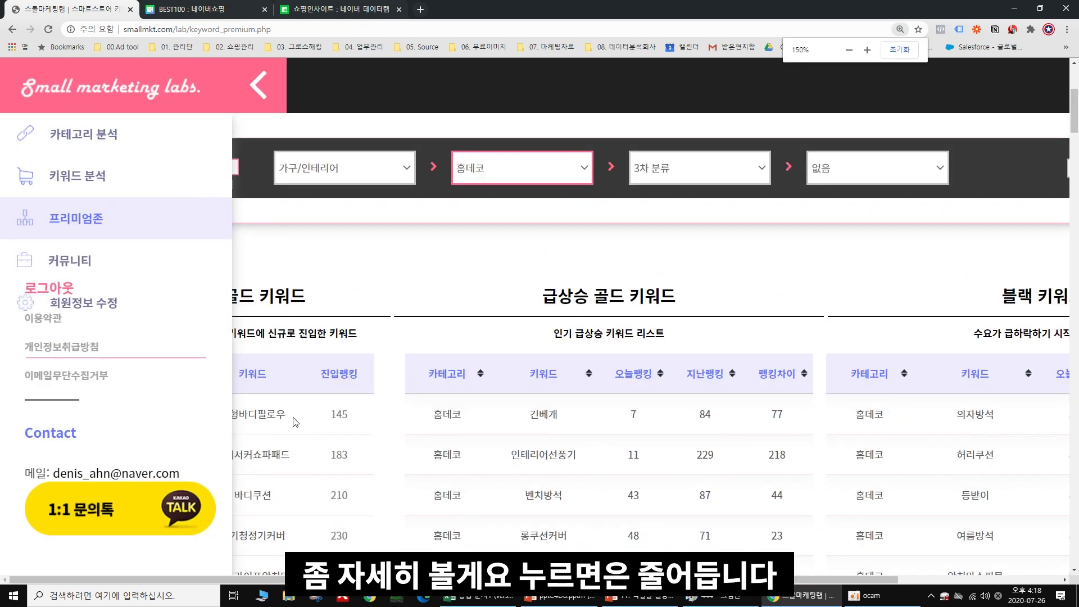
left_click(258, 93)
scroll(319, 459, "down", 1)
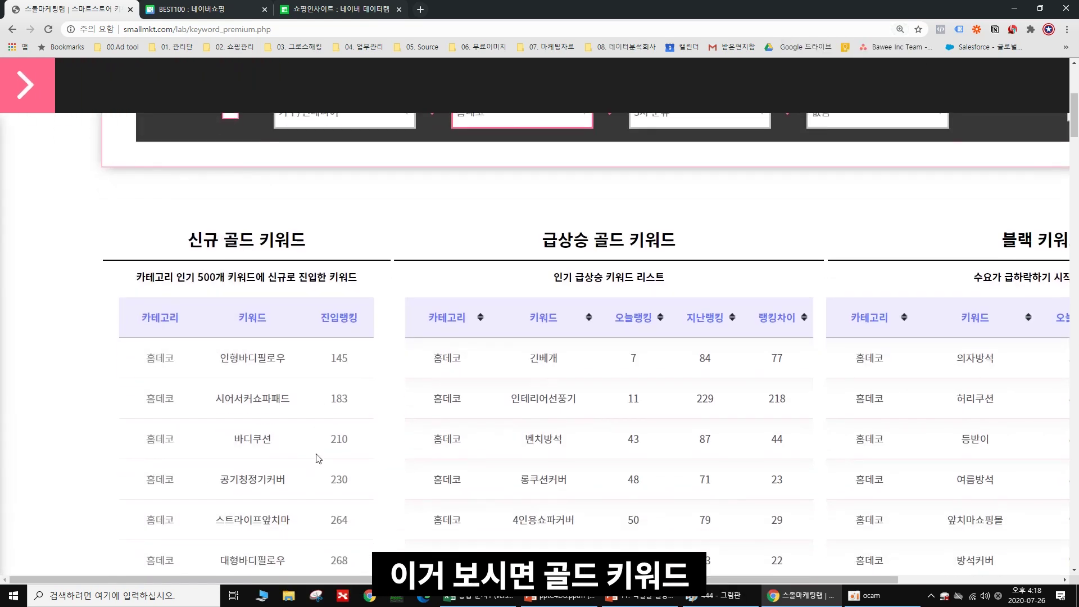
Step: Examine the entry ranks of the new gold keywords, starting with 인형바디필로우 and continuing past rank 300
scroll(318, 459, "down", 1)
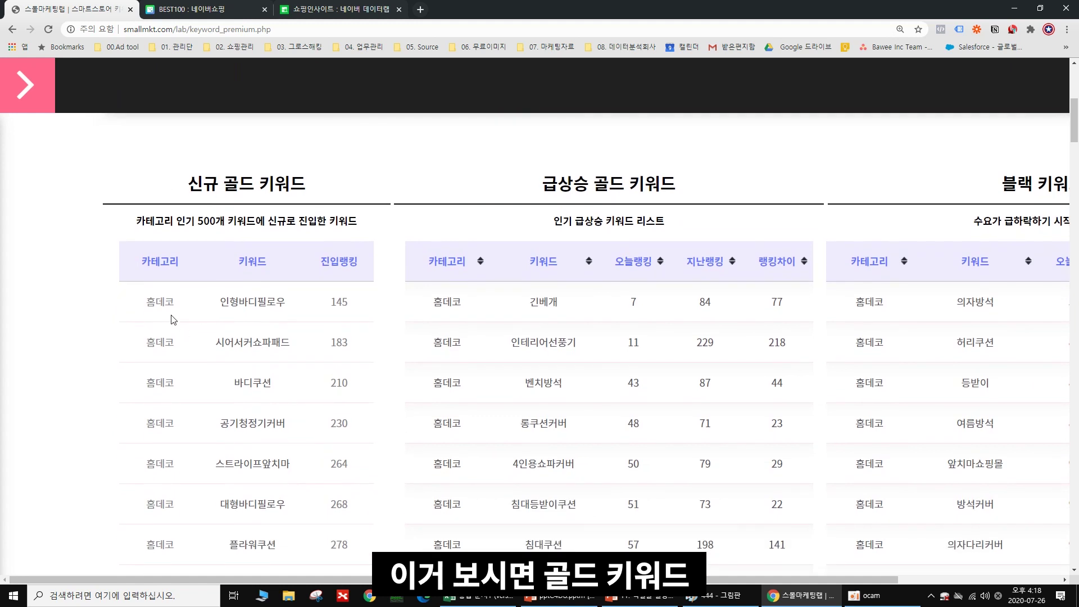
left_click_drag(329, 303, 348, 303)
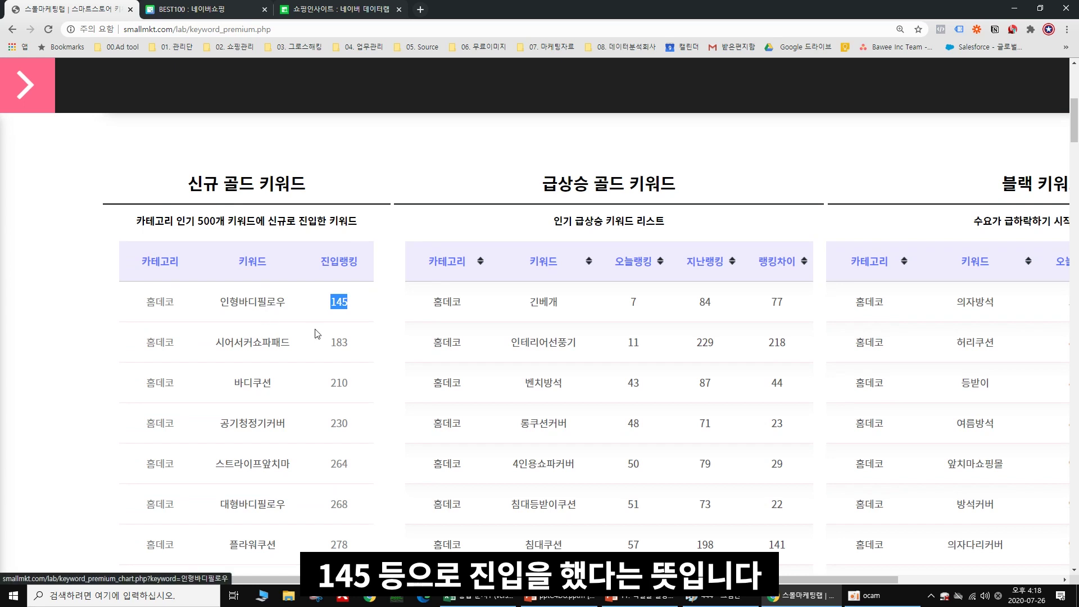
scroll(320, 344, "down", 1)
scroll(320, 345, "down", 5)
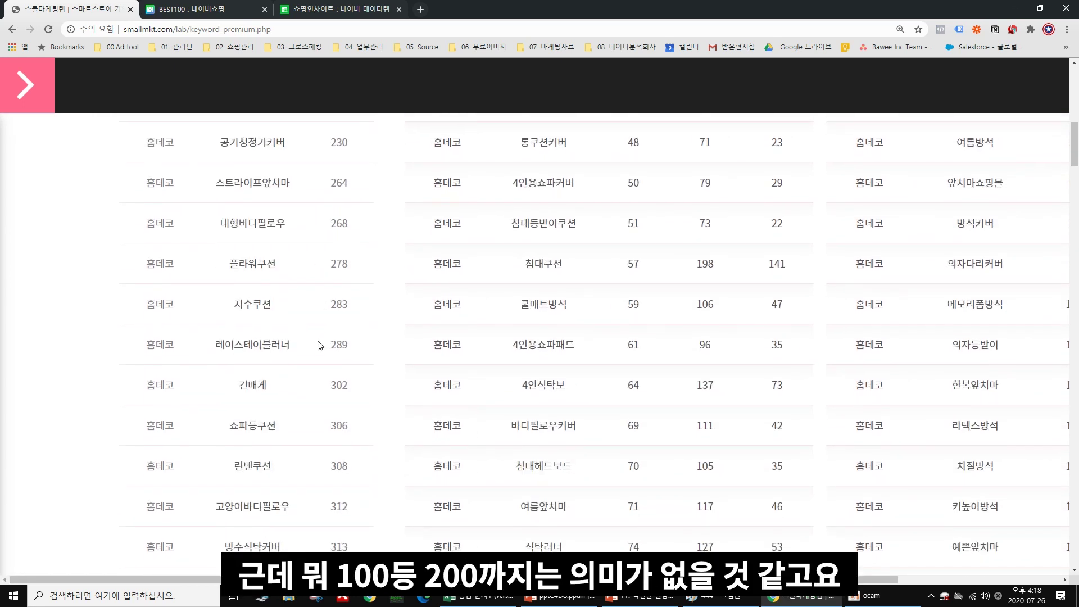
scroll(320, 345, "down", 5)
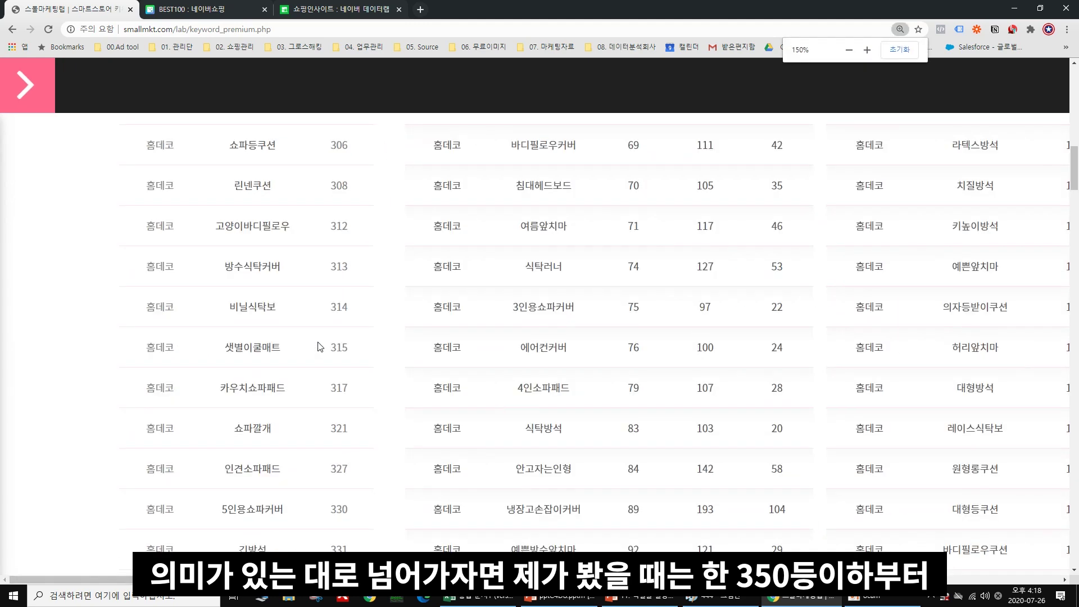
Step: Enlarge the page to 200% and examine the new gold keywords with entry ranks from about 350 downward
scroll(319, 347, "up", 3)
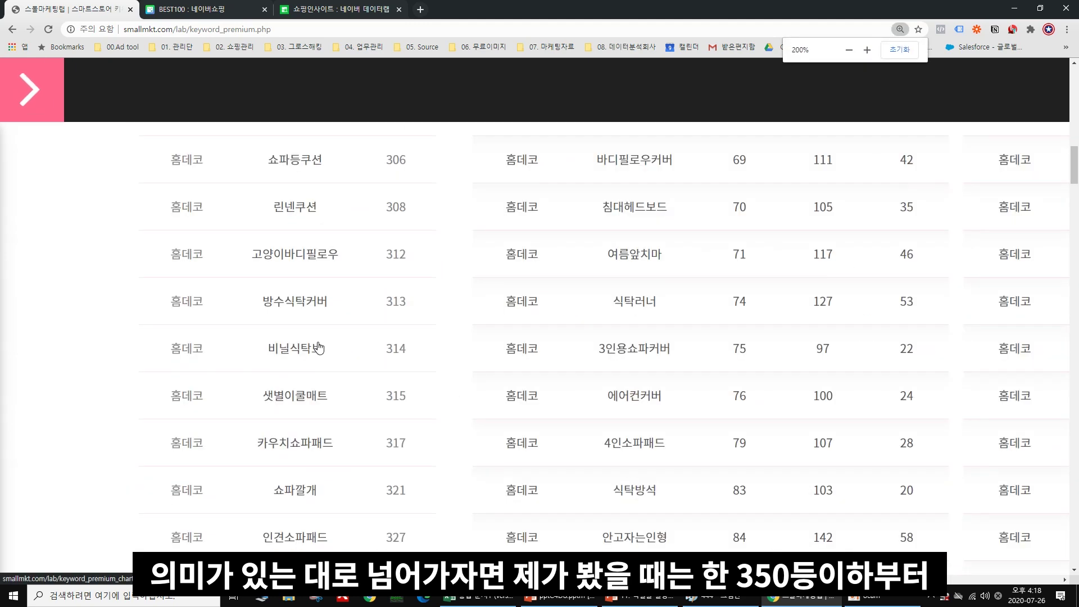
scroll(339, 379, "down", 10)
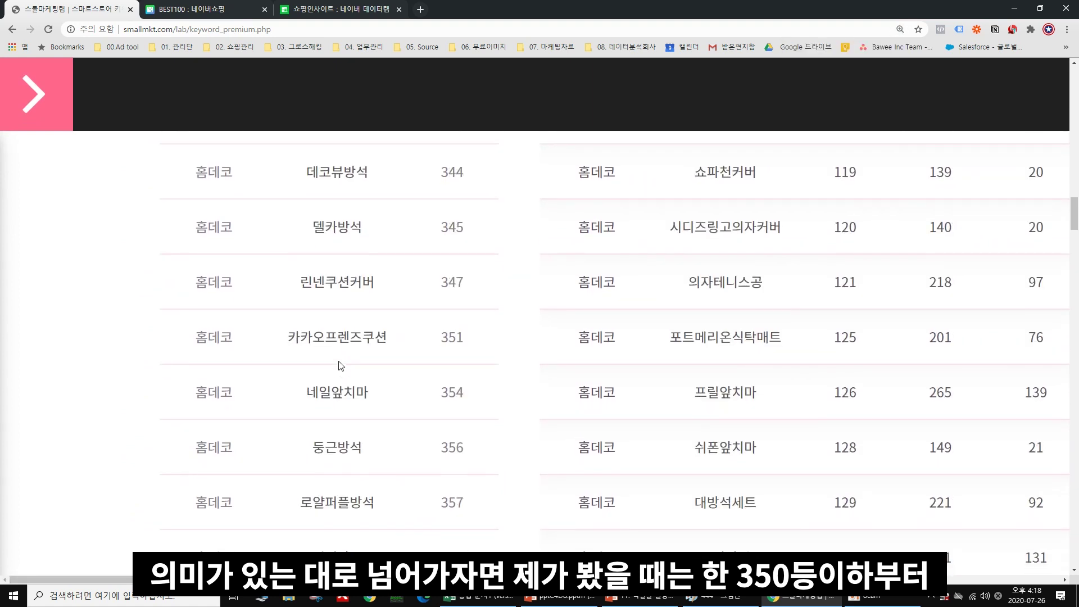
scroll(352, 365, "down", 3)
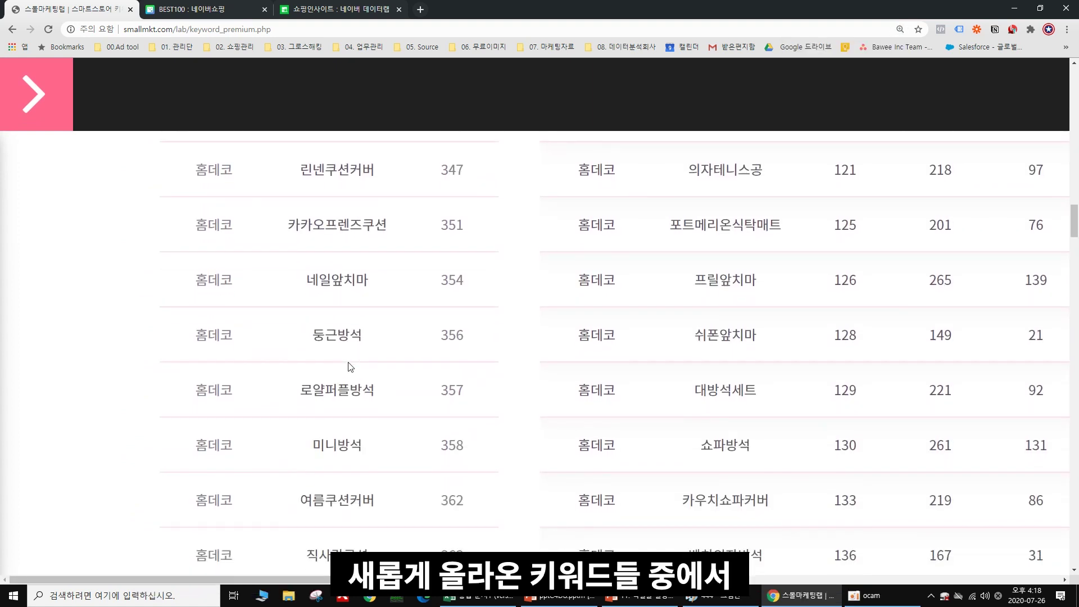
scroll(356, 368, "down", 1)
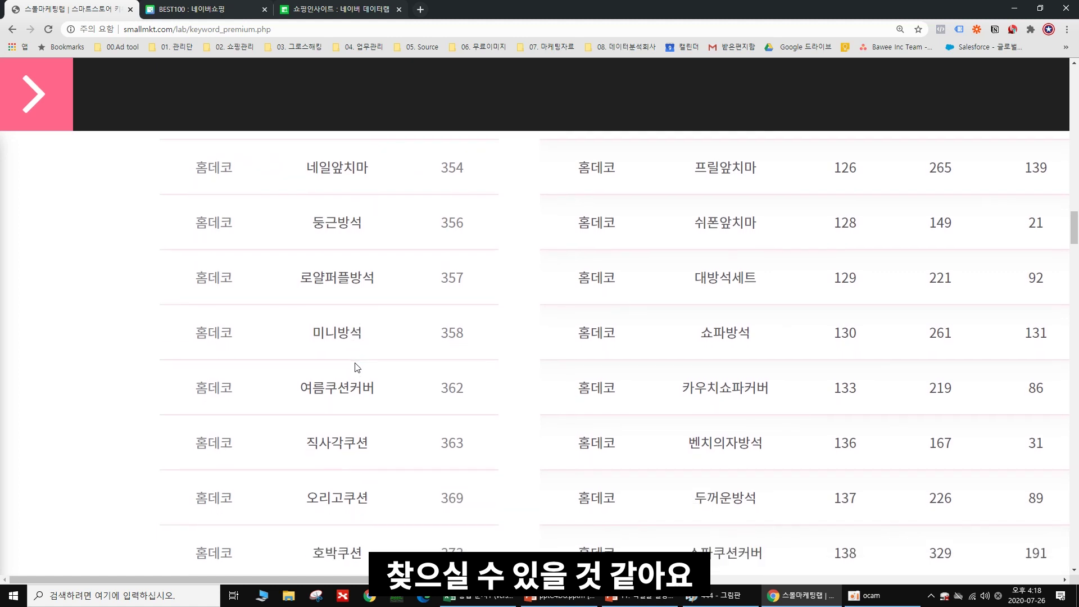
scroll(356, 368, "down", 2)
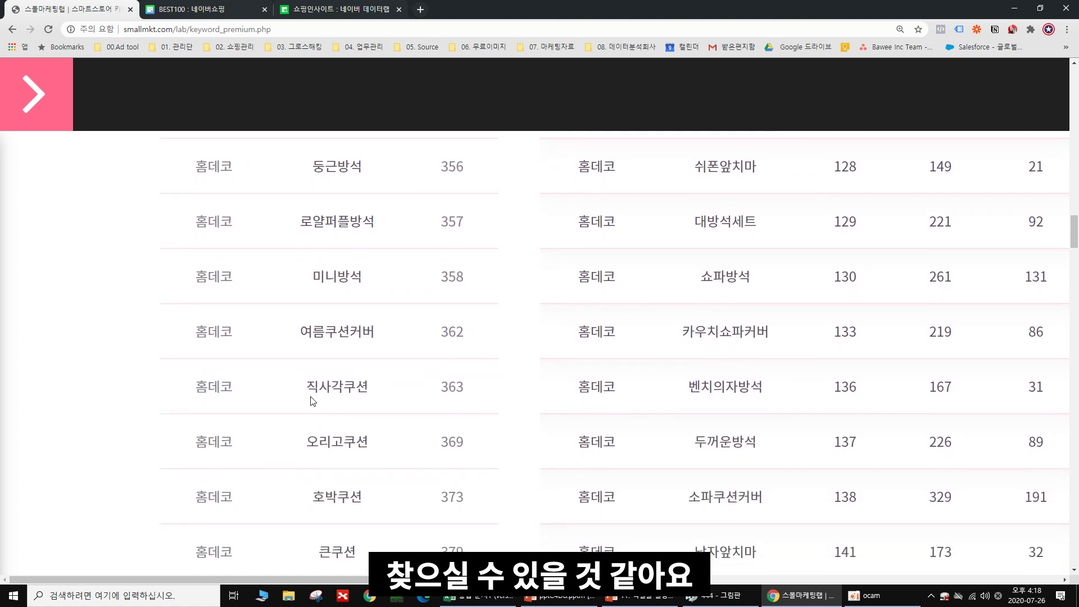
scroll(399, 380, "down", 4)
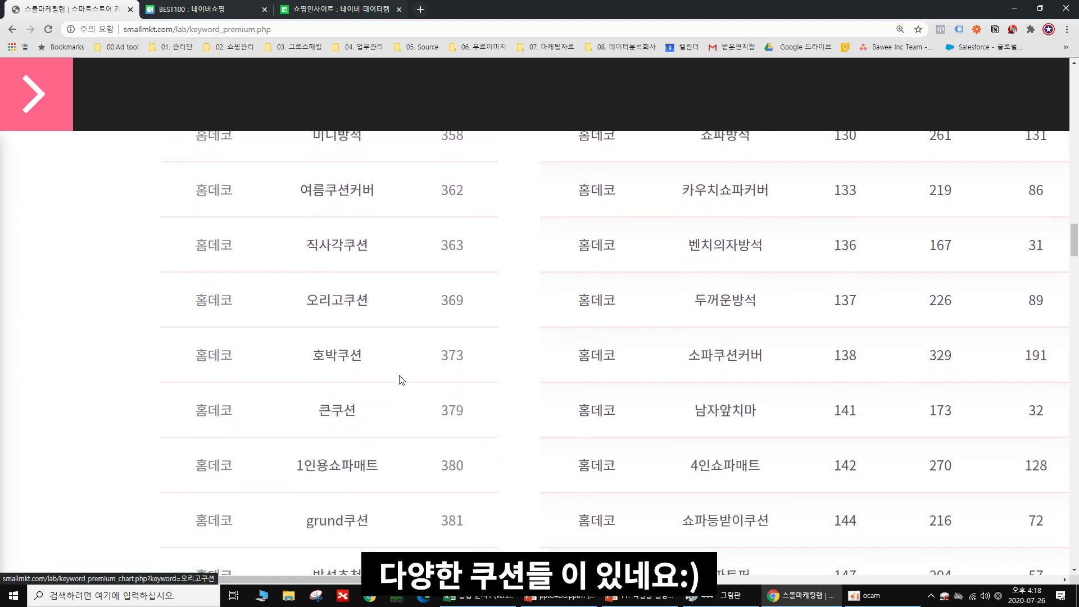
scroll(401, 381, "down", 1)
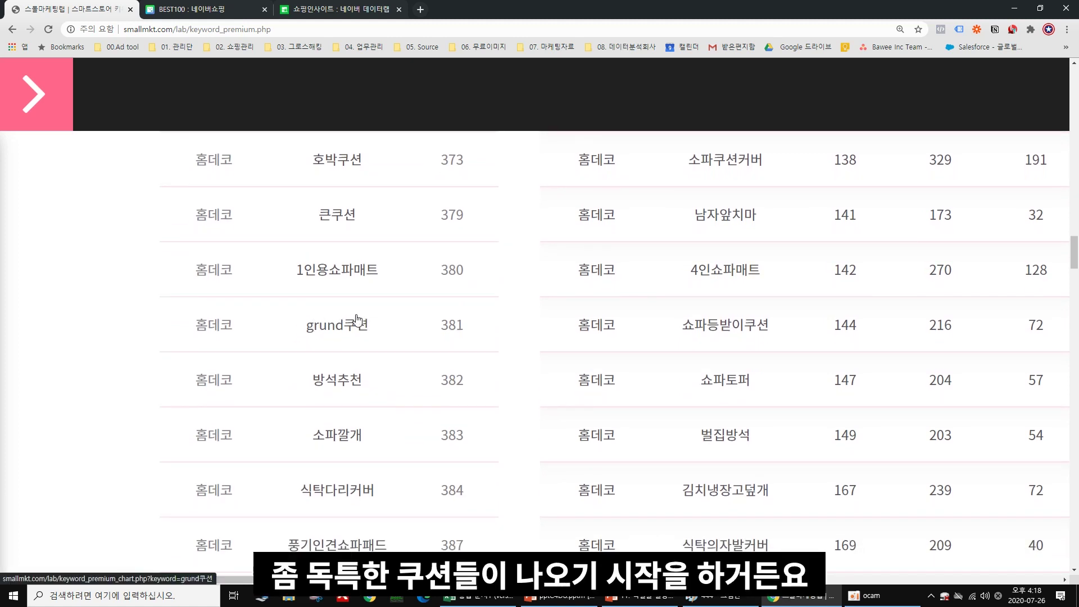
Step: Examine the new gold keywords with entry ranks from 380 to about 399, such as grund쿠션 and 풍기인견쇼파패드
scroll(384, 345, "down", 1)
scroll(384, 346, "down", 2)
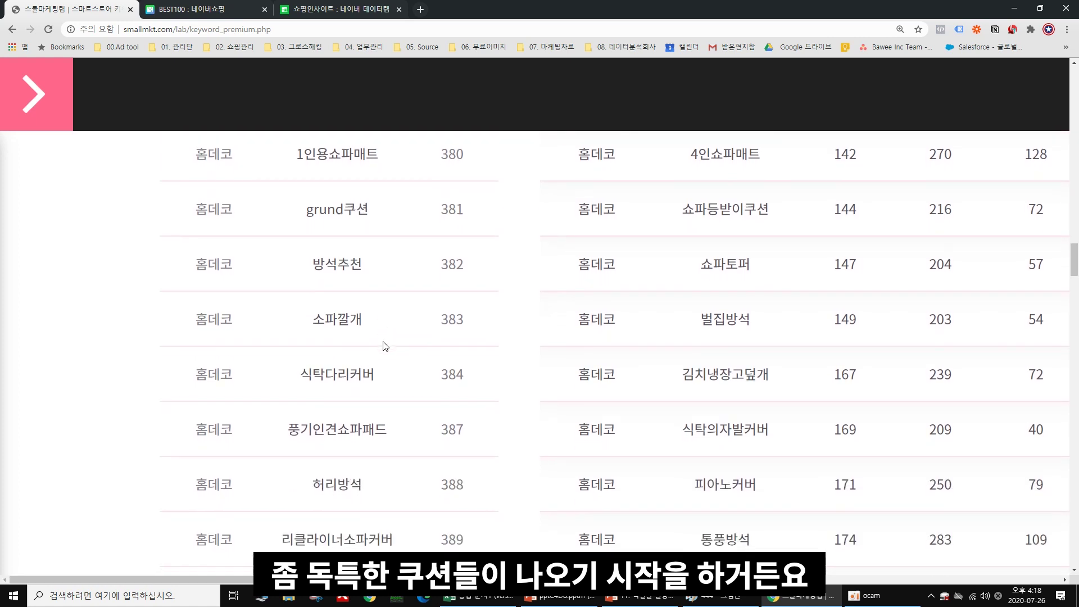
scroll(417, 420, "down", 1)
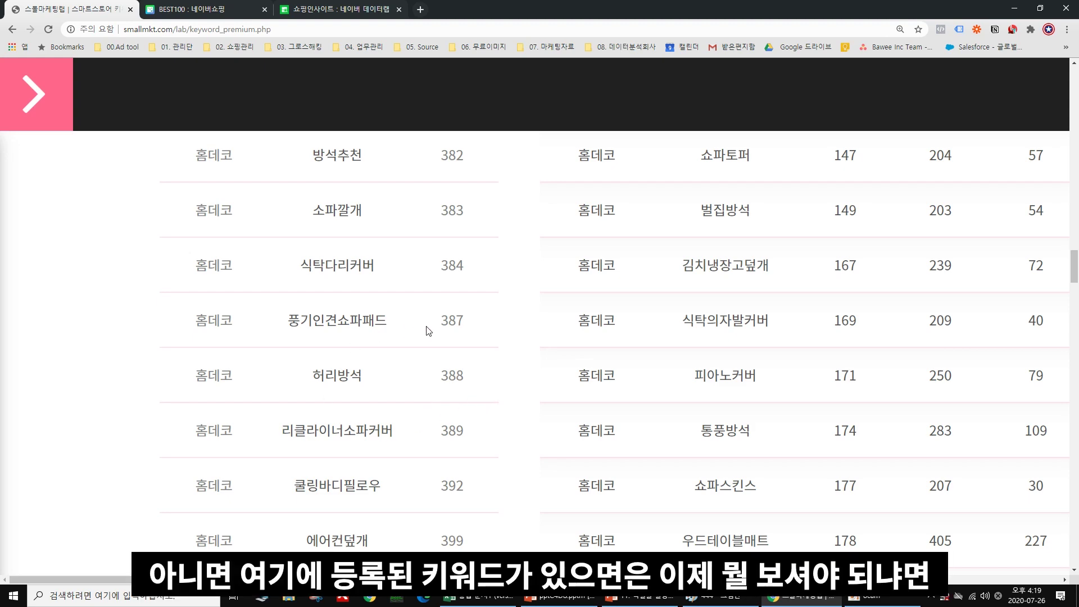
Step: Bring the 급상승 골드 키워드 table into view and sort it by 랭킹차이 in descending order
left_click_drag(1074, 265, 1075, 110)
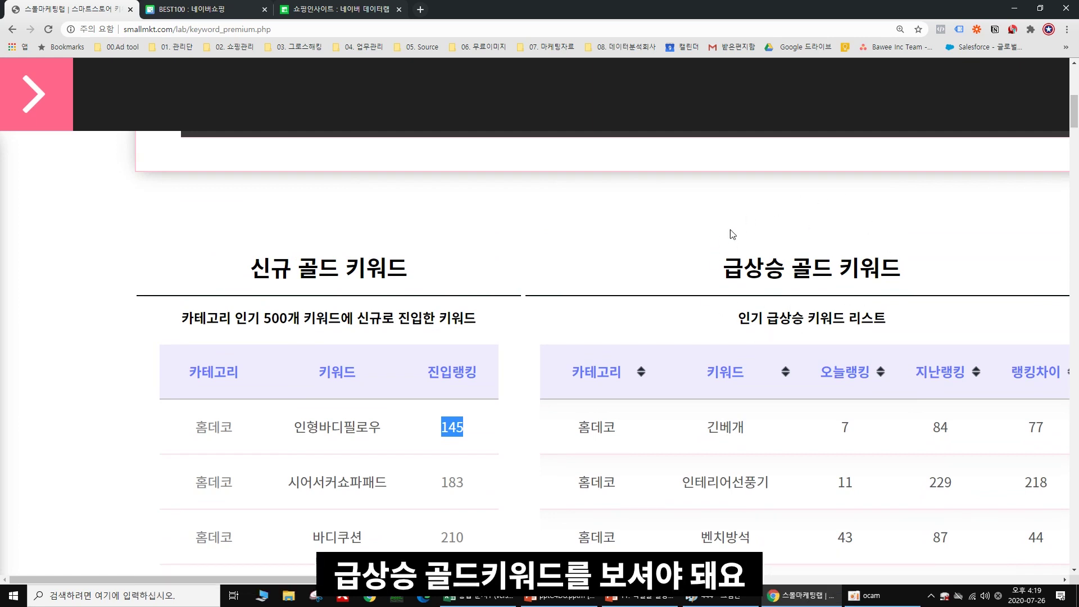
scroll(456, 324, "right", 5)
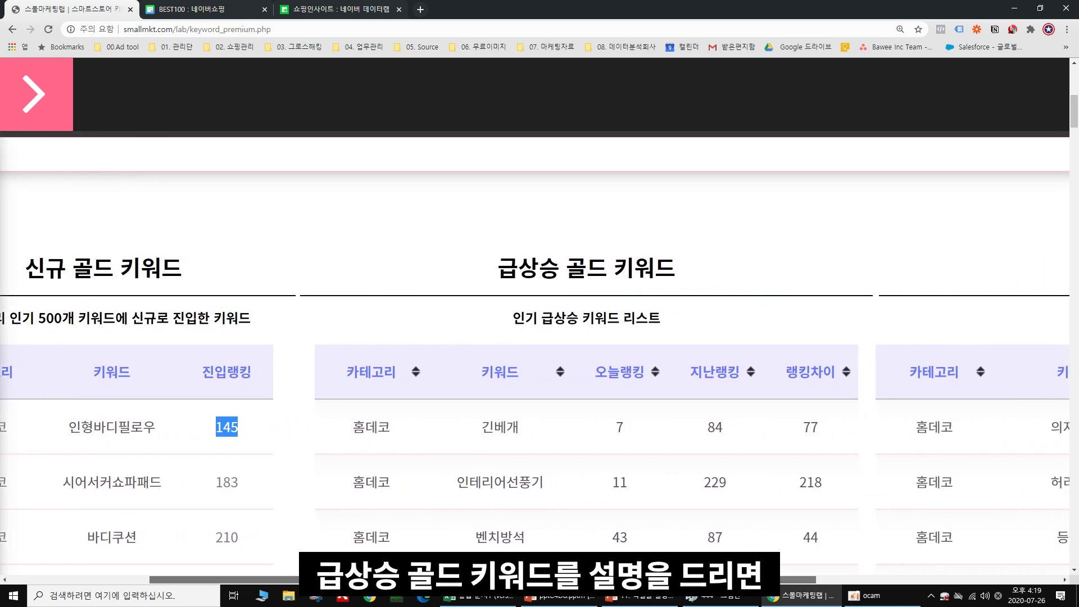
scroll(456, 325, "down", 2)
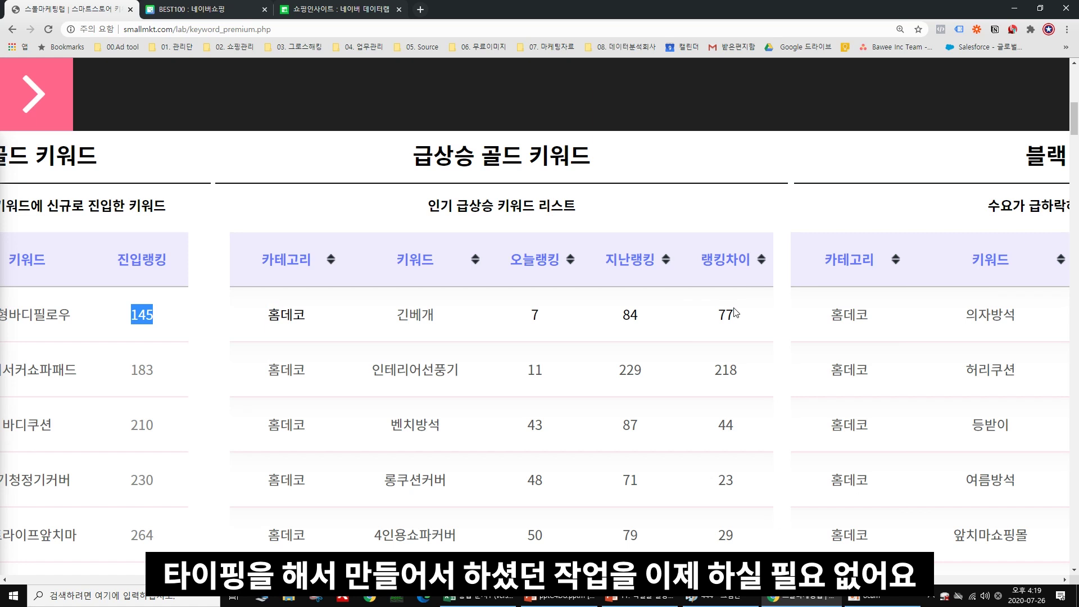
left_click(761, 265)
left_click(761, 265)
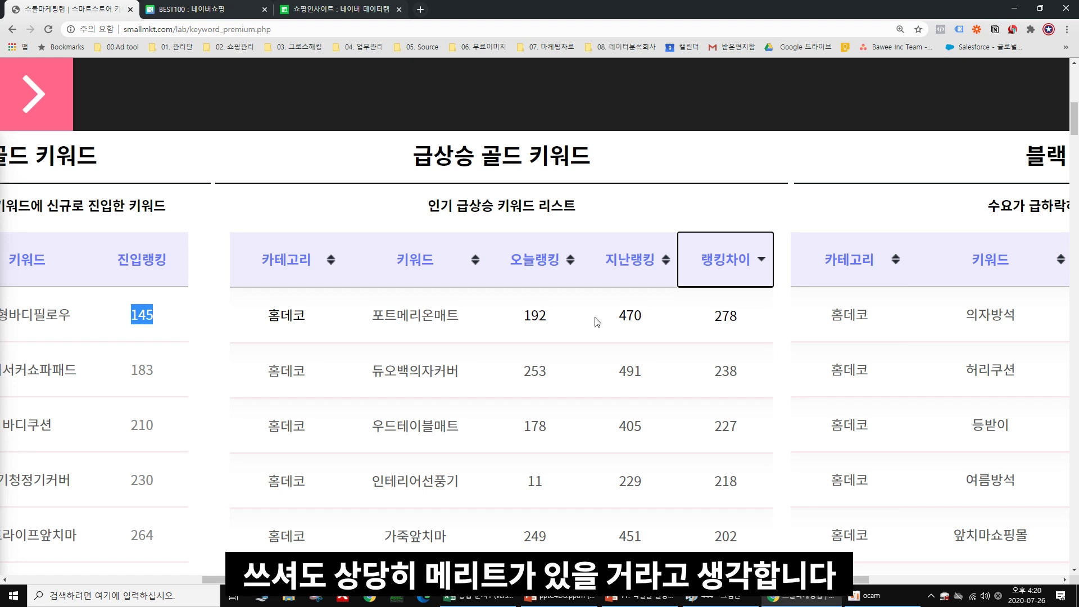
Step: Sort the 블랙 키워드 table of sharply falling keywords by 랭킹차이 in descending order
scroll(542, 313, "right", 2)
scroll(879, 581, "right", 3)
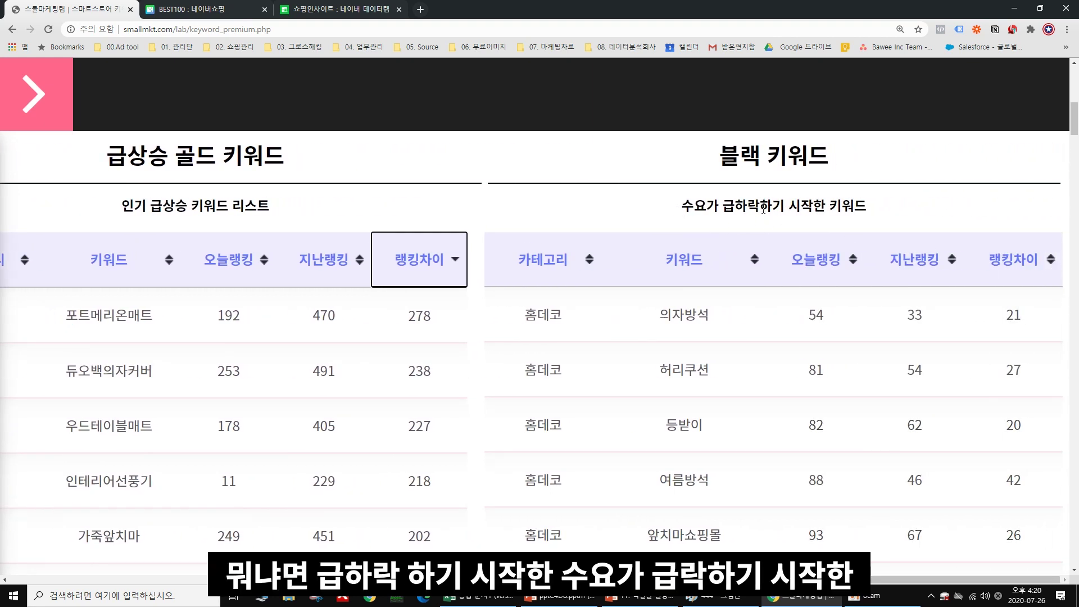
left_click(1051, 261)
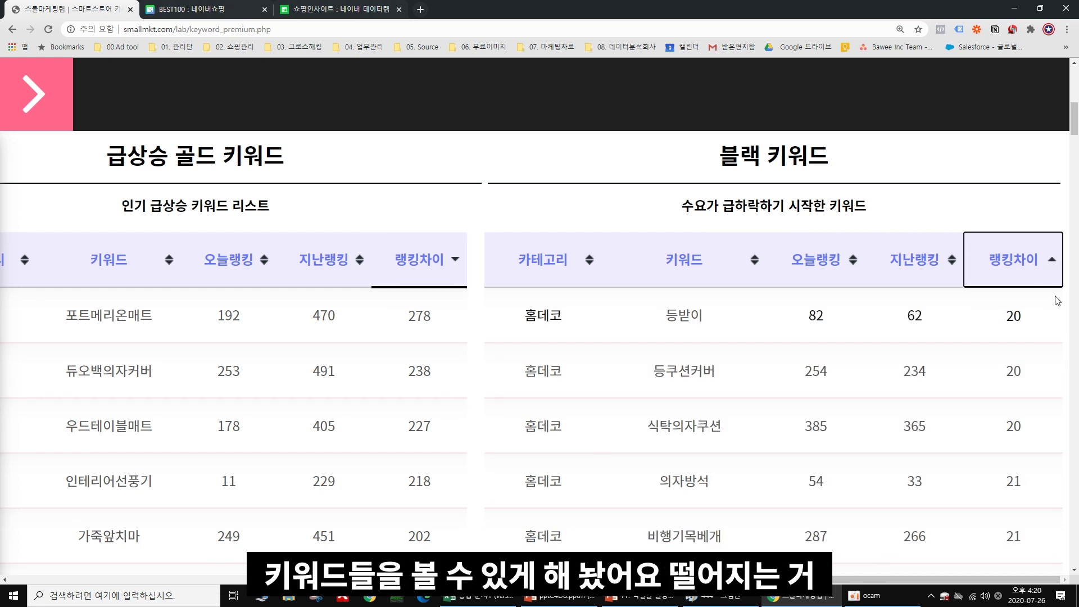
left_click(1051, 260)
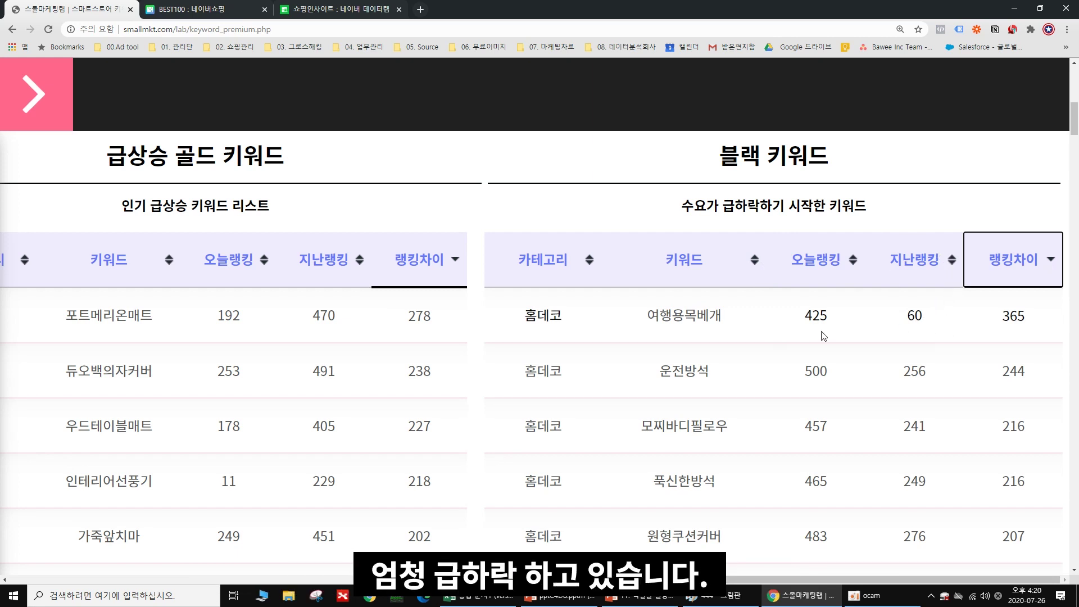
scroll(860, 336, "down", 1)
scroll(861, 336, "up", 1)
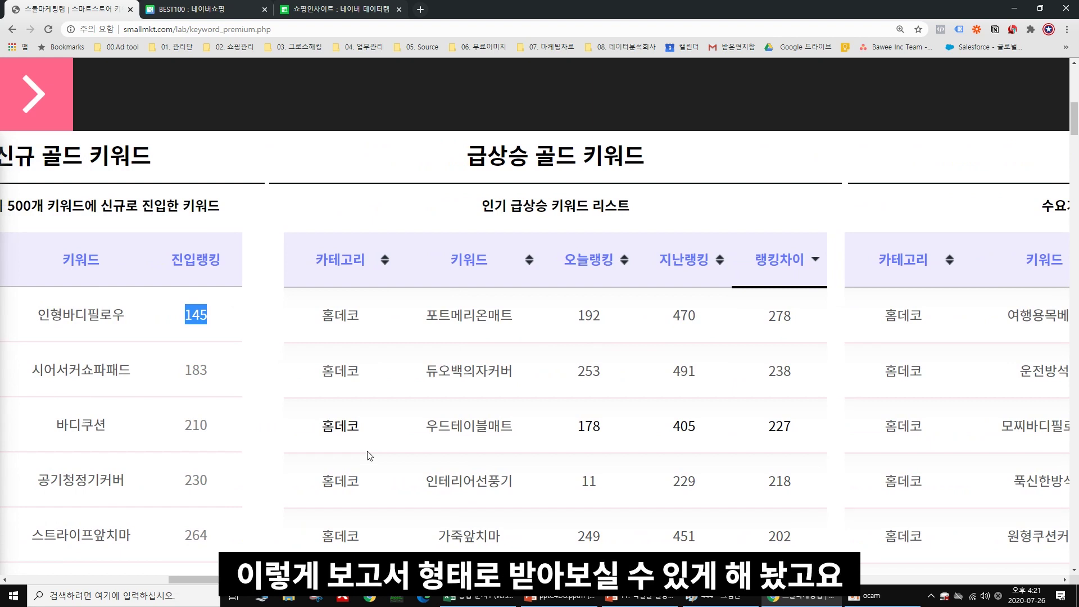
Step: Return to the gold keyword alarm settings and reduce the page zoom until the settings and all three keyword tables fit
scroll(599, 418, "up", 10)
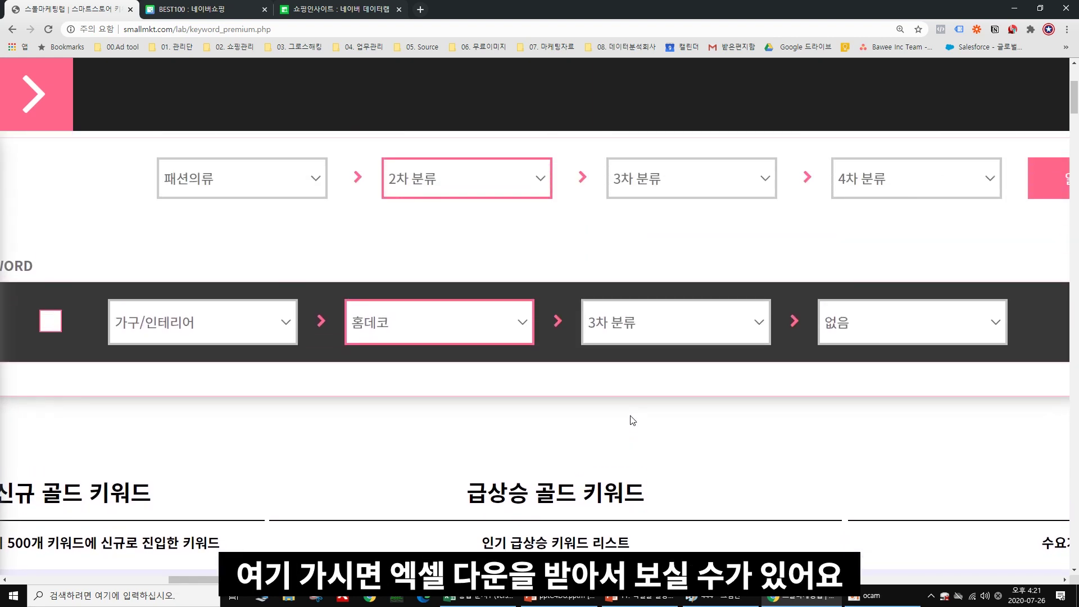
scroll(596, 531, "right", 6)
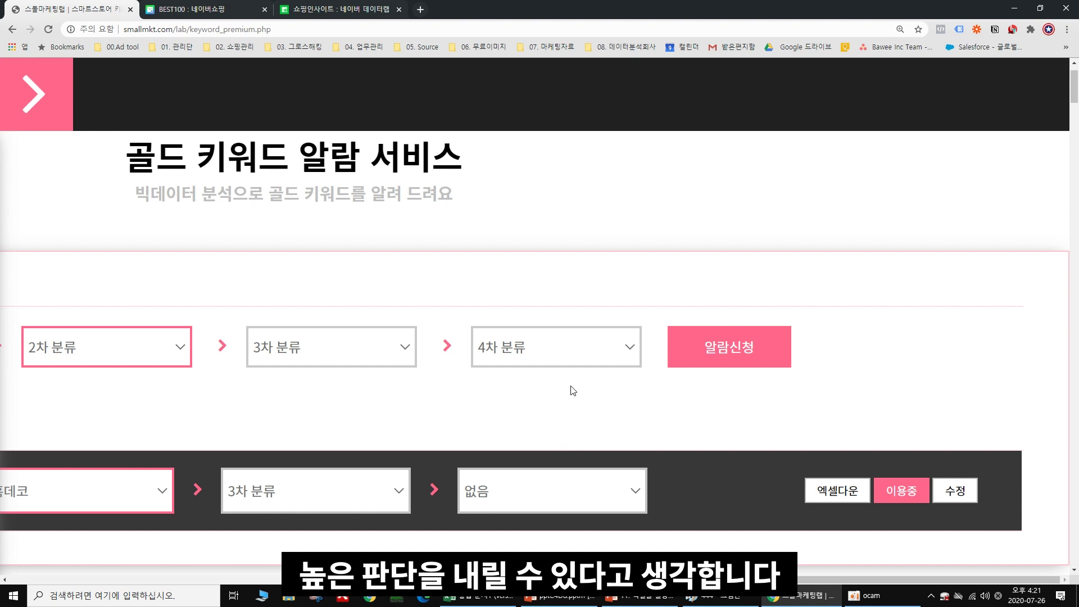
key("ctrl+minus")
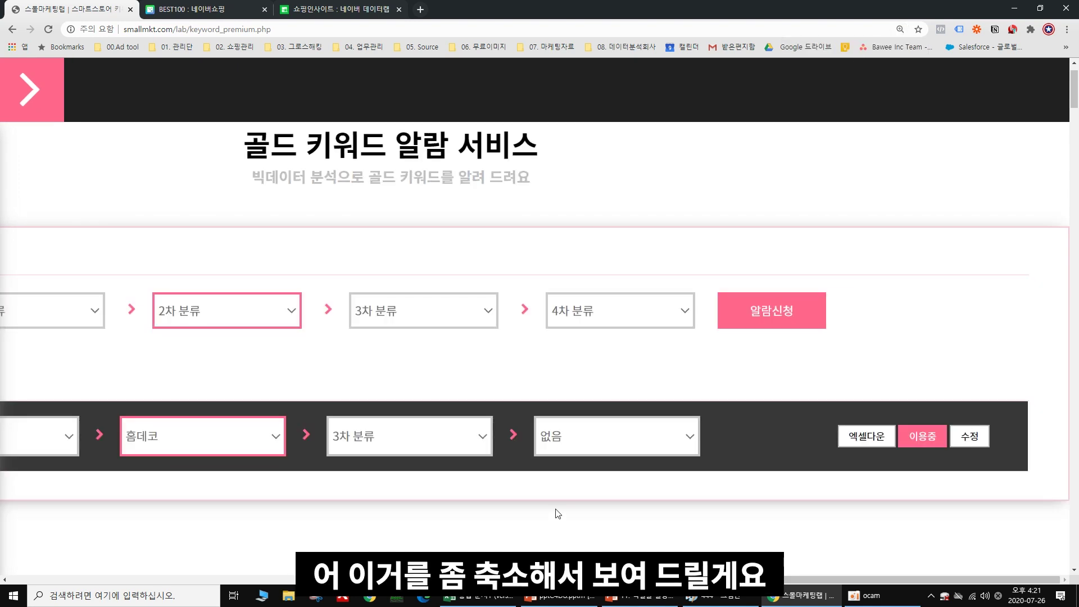
key("ctrl+minus")
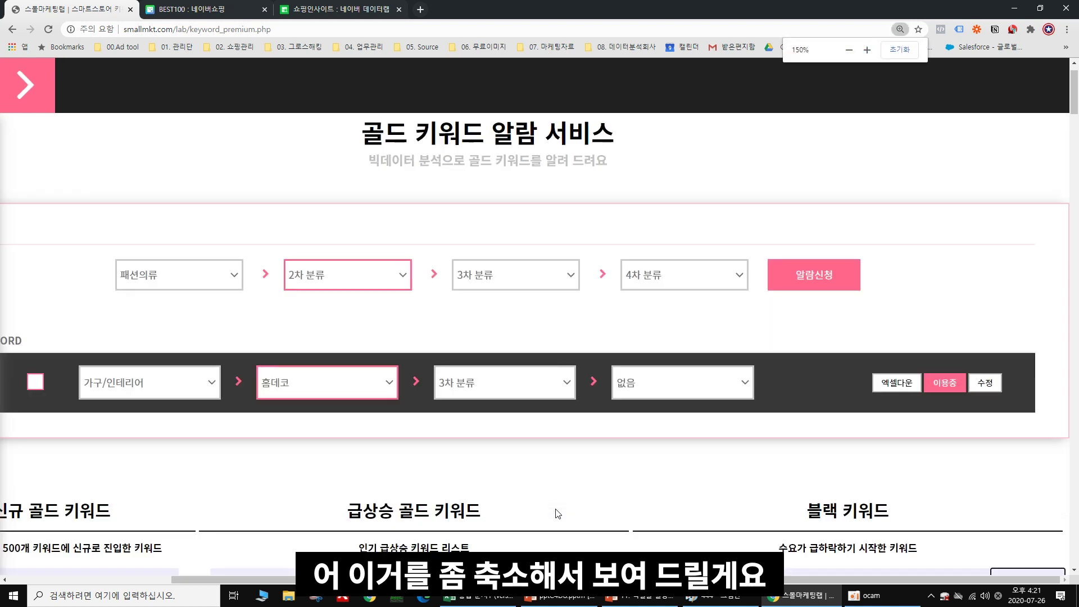
key("ctrl+minus")
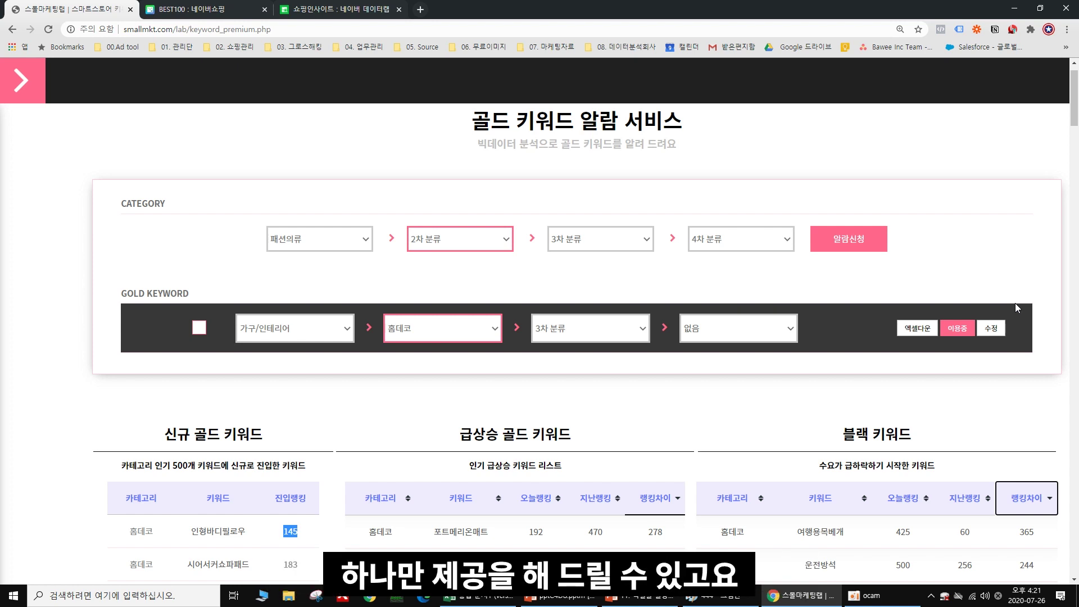
Step: Select the registered 홈데코 entry, choose 방석커버 as its third-level category, and request the modification but cancel it at the confirmation
left_click(201, 327)
left_click(324, 330)
left_click(448, 334)
left_click(590, 328)
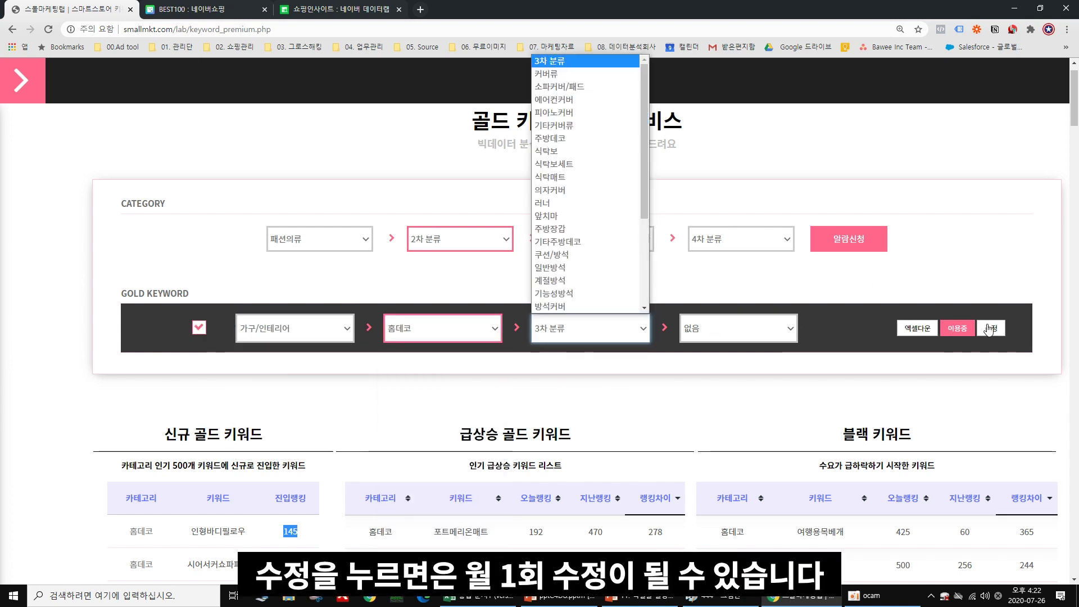
left_click(856, 369)
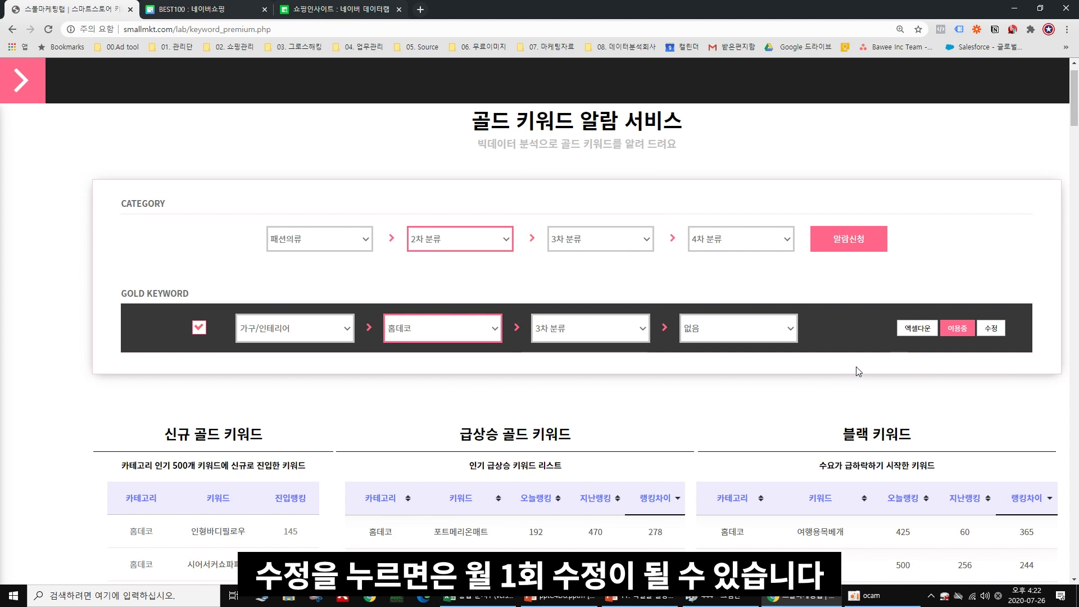
left_click(581, 337)
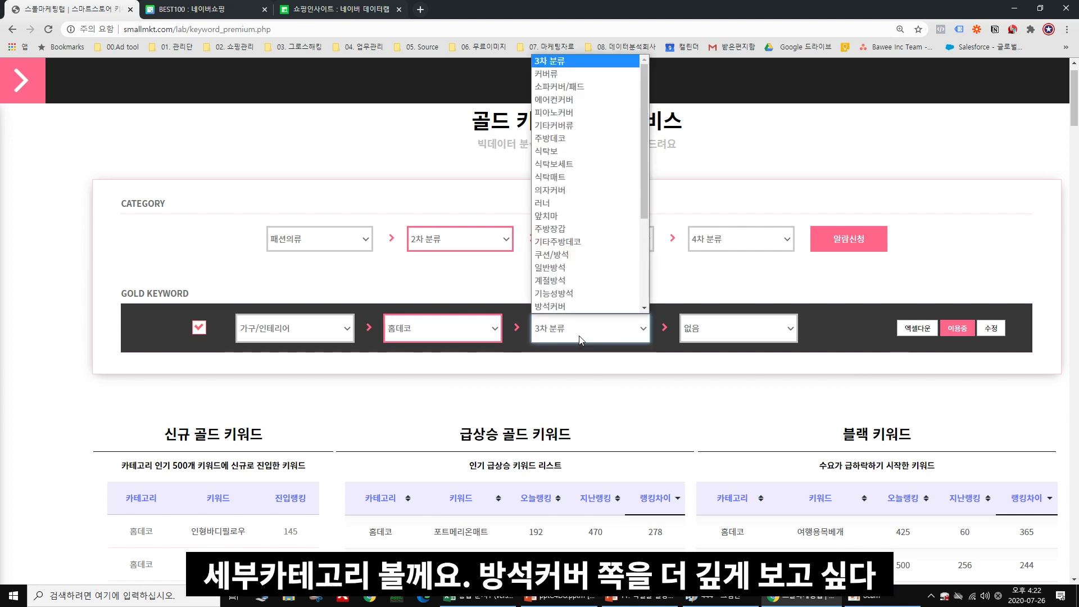
left_click(581, 306)
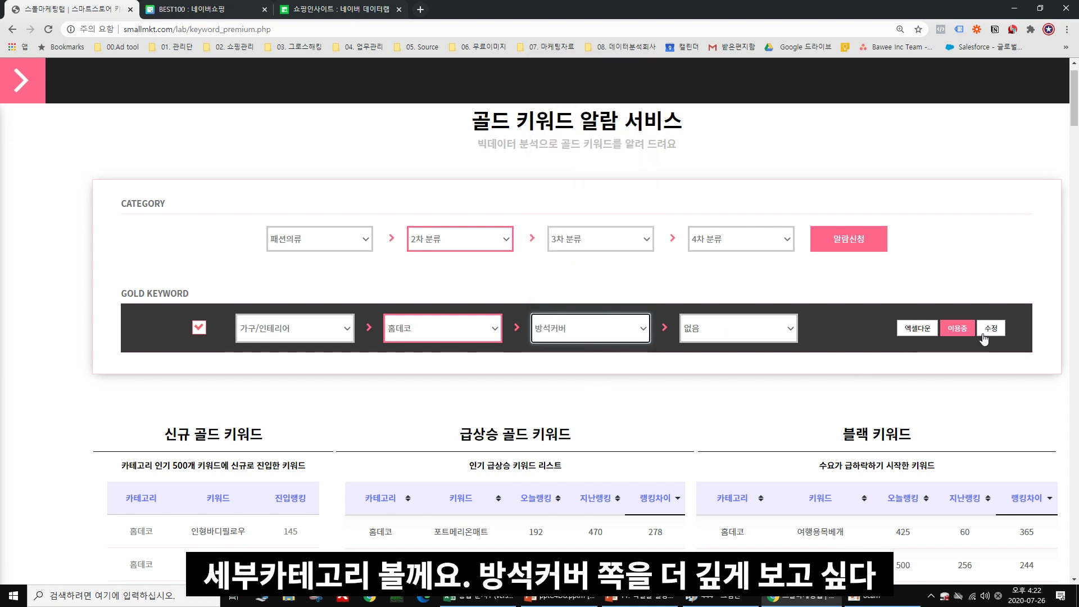
left_click(990, 328)
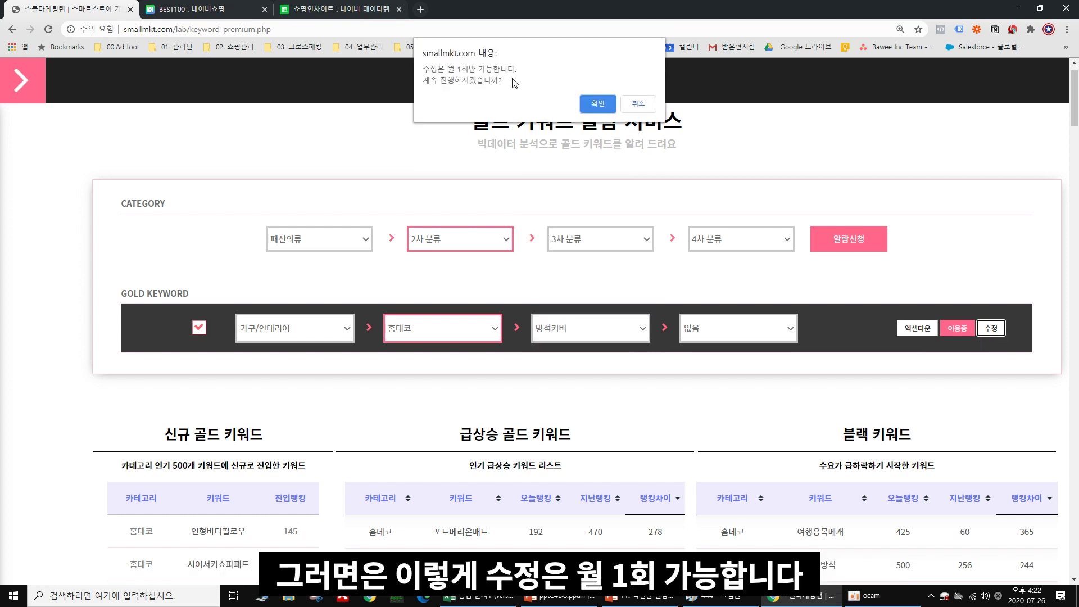
left_click(638, 101)
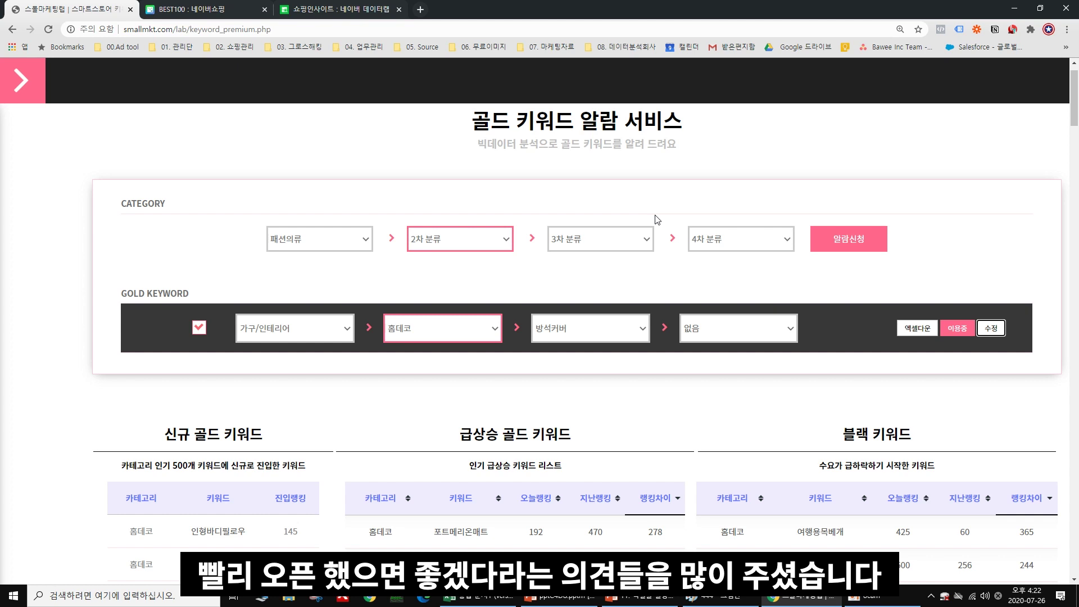
Step: Open the 도매위탁 업체 board in the site's community section and examine its list of supplier posts
left_click(20, 76)
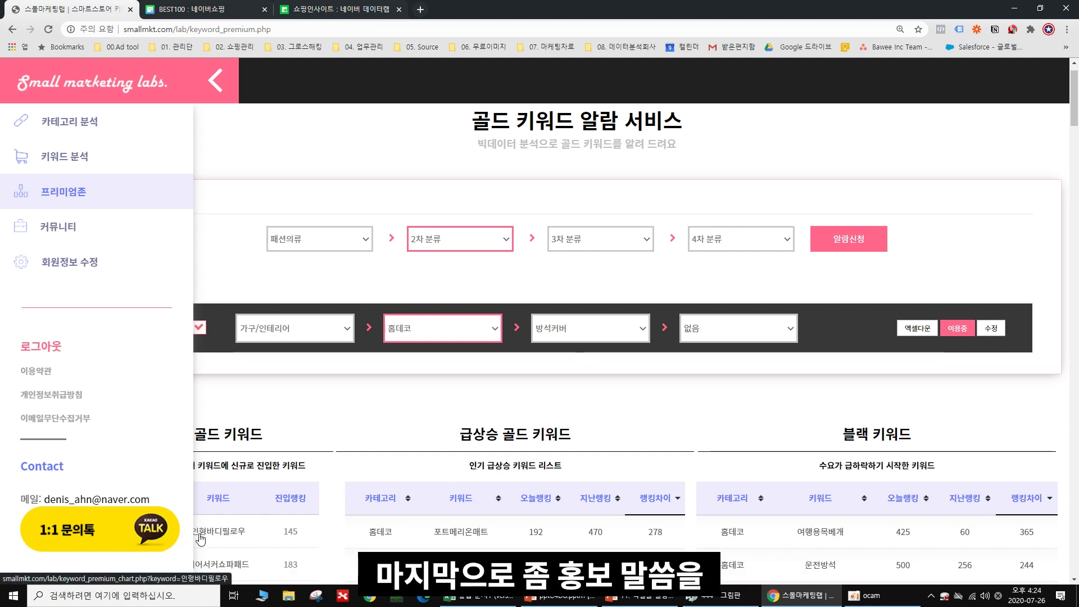
left_click(56, 231)
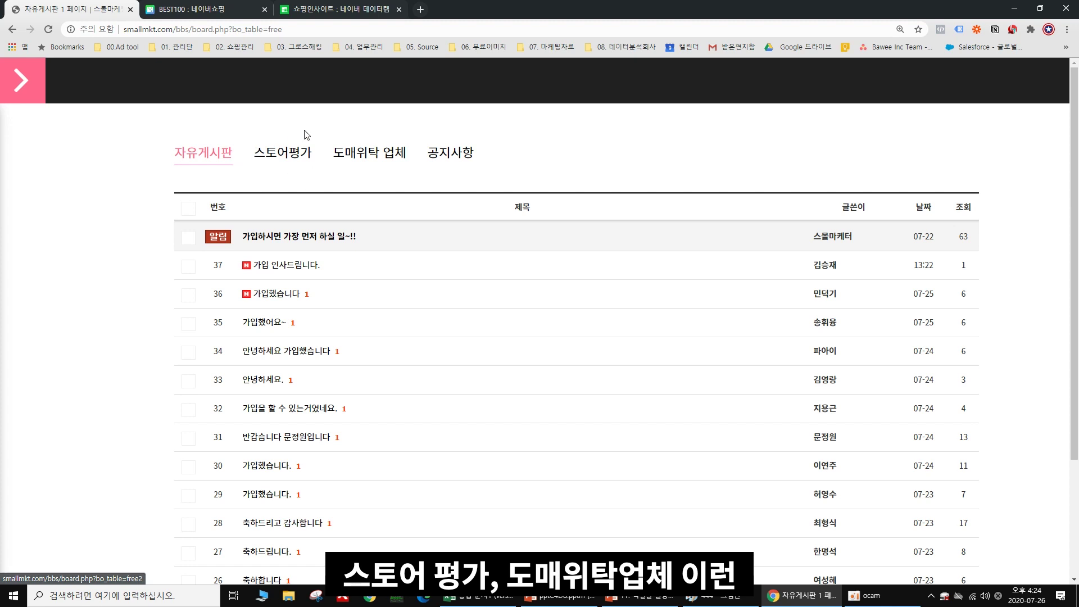
left_click(370, 154)
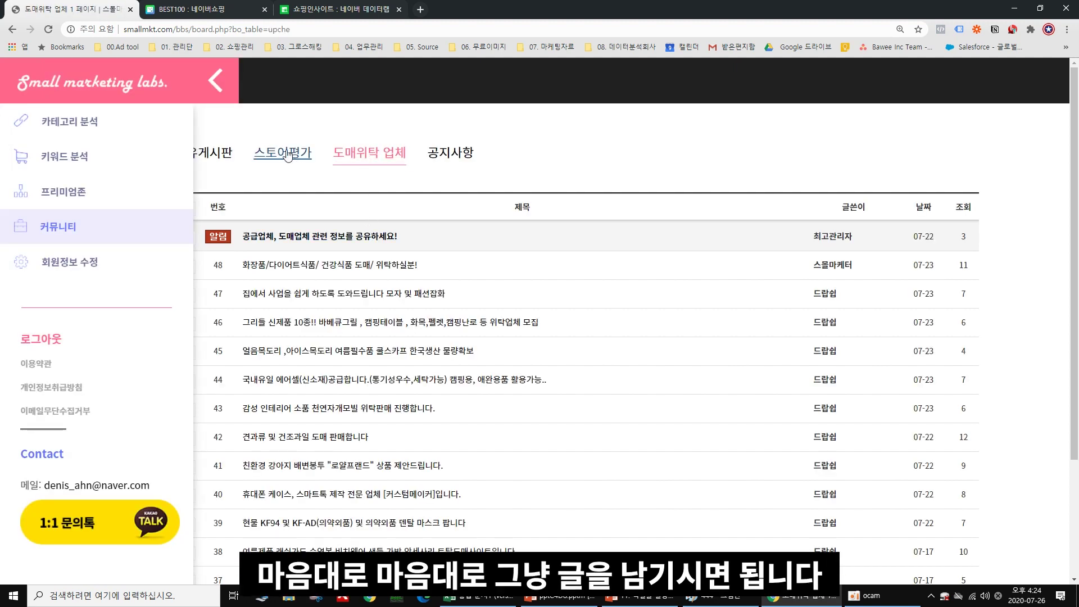
left_click(215, 80)
scroll(531, 204, "down", 2)
scroll(532, 204, "down", 2)
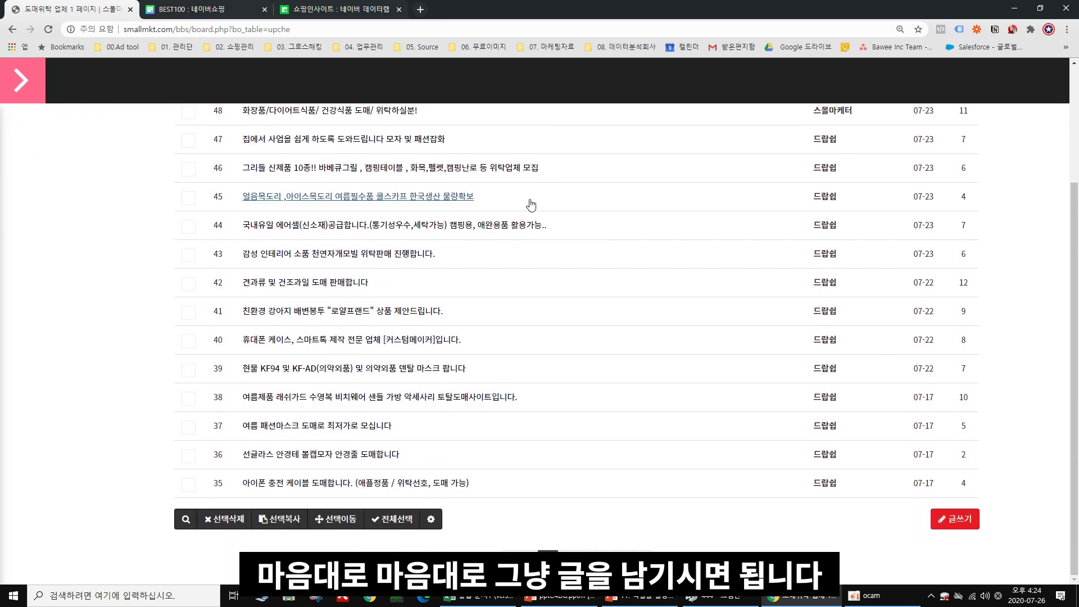
scroll(472, 433, "up", 1)
scroll(472, 431, "up", 3)
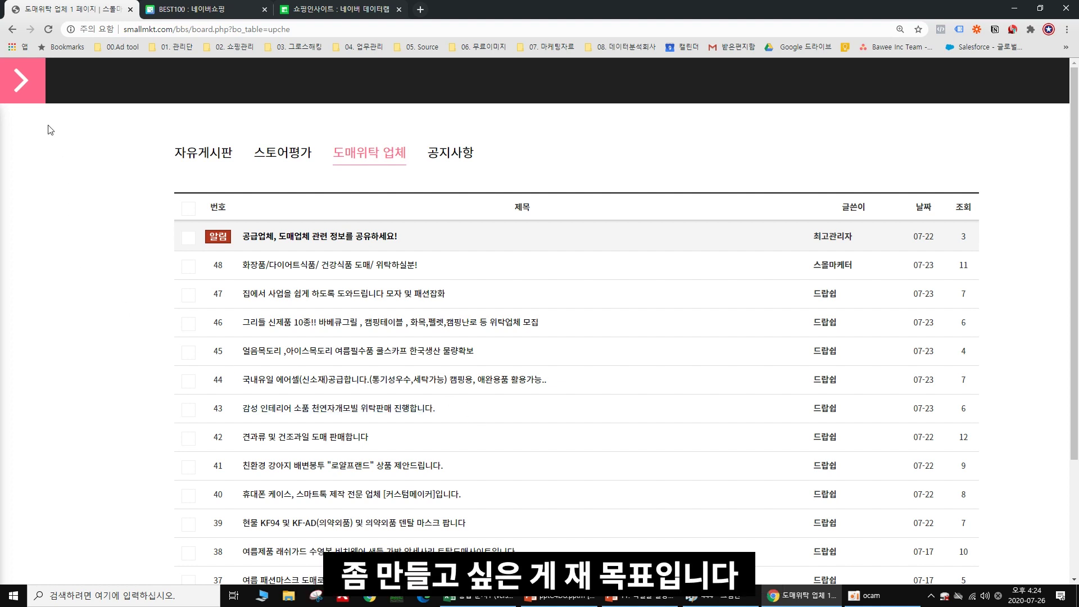
left_click(20, 97)
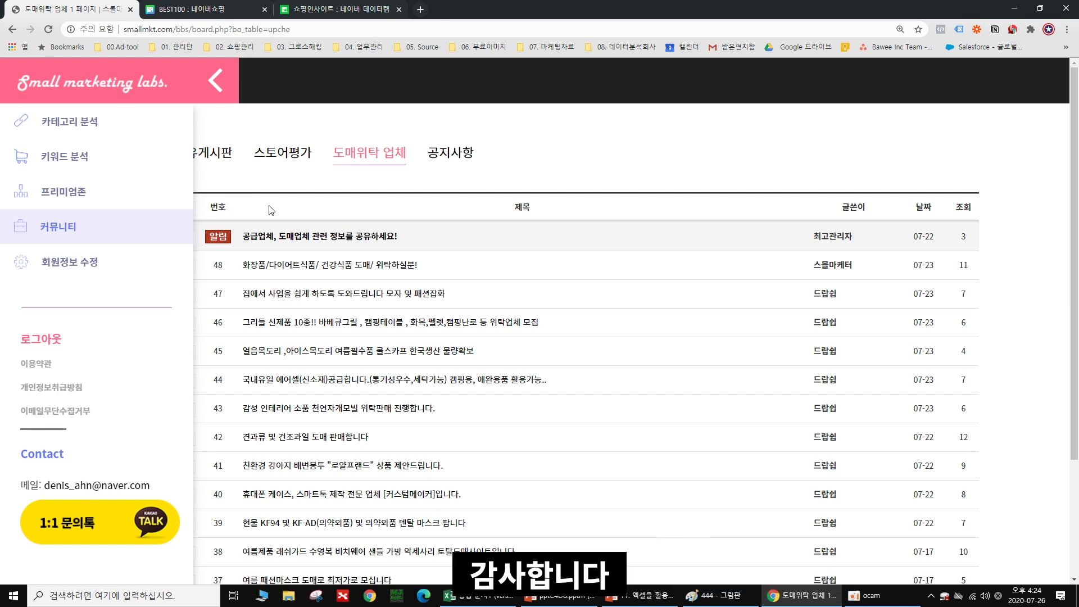
left_click(860, 595)
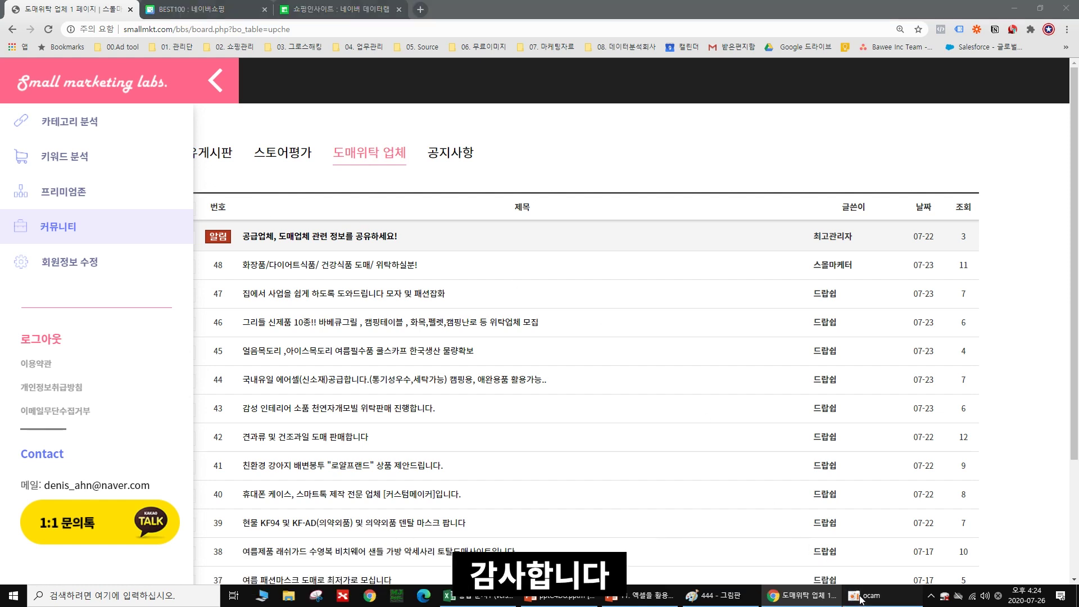